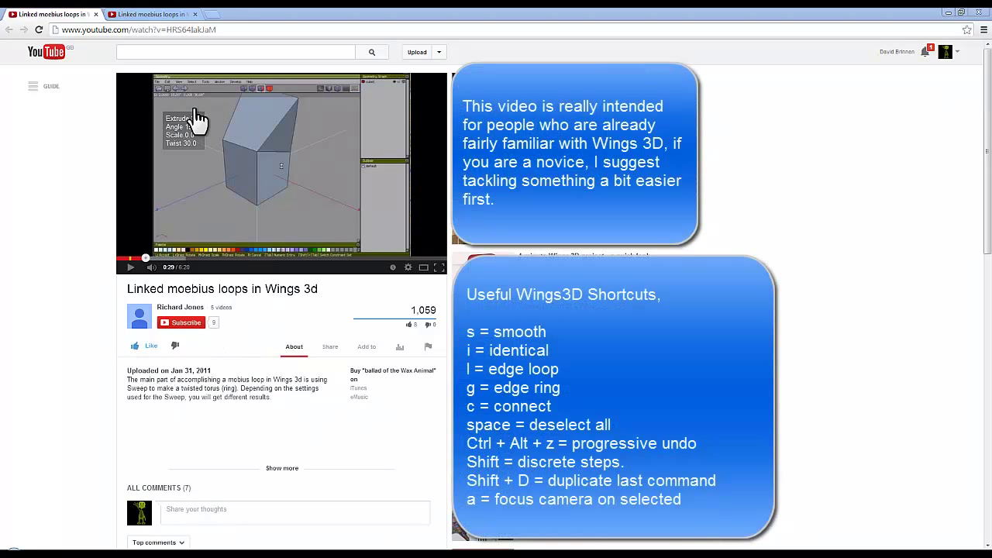
Switch to the YouTube tab playing the 'Linked moebius loops in Wings 3d' reference video.
{"action": "left_click", "coordinate": [159, 15]}
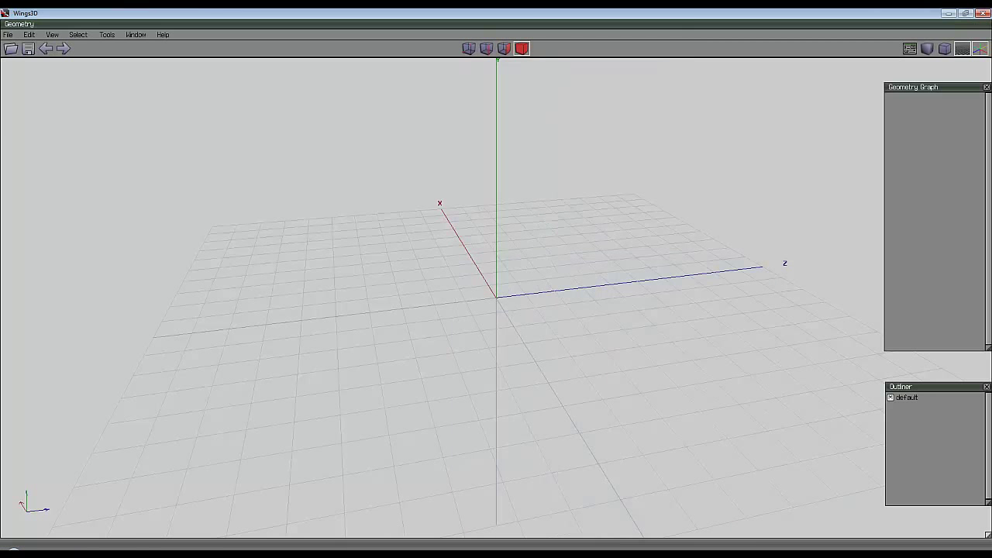
Add a cube primitive at the origin of the empty scene.
{"action": "right_click", "coordinate": [466, 184]}
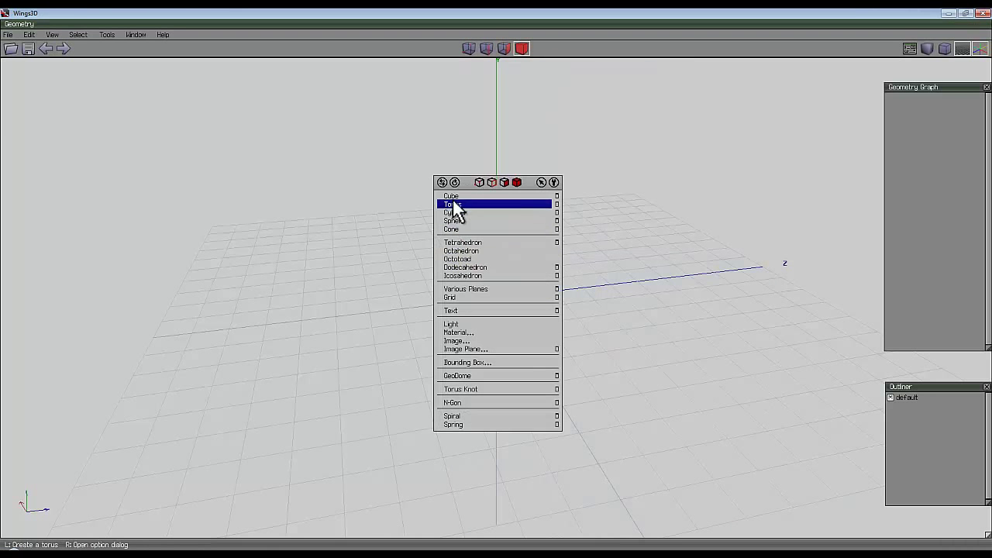
{"action": "left_click", "coordinate": [451, 203]}
{"action": "middle_click_drag", "start_coordinate": [491, 174], "coordinate": [517, 77]}
Start sweeping the cube's top face upward along an axis.
{"action": "left_click", "coordinate": [504, 48]}
{"action": "left_click", "coordinate": [505, 269]}
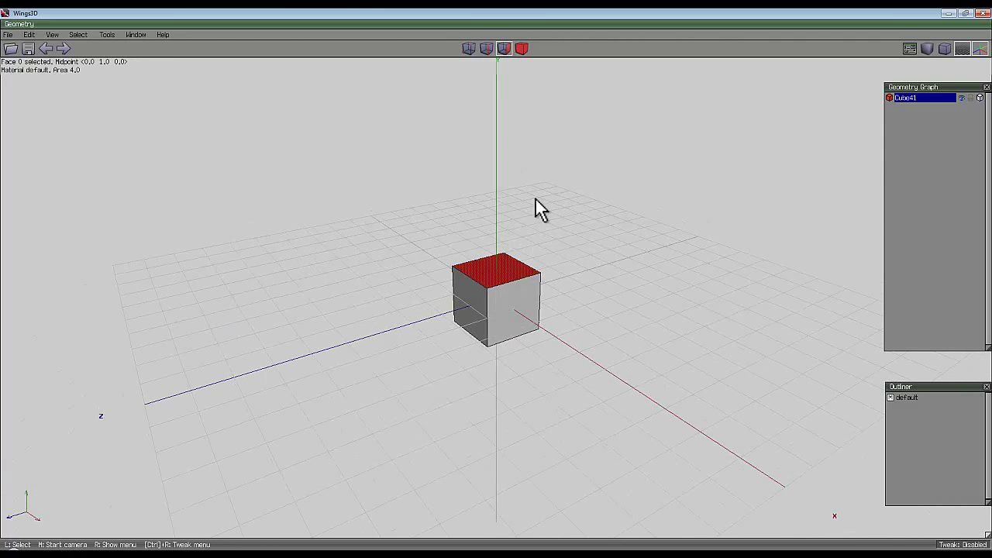
{"action": "right_click", "coordinate": [508, 229]}
{"action": "left_click", "coordinate": [493, 288]}
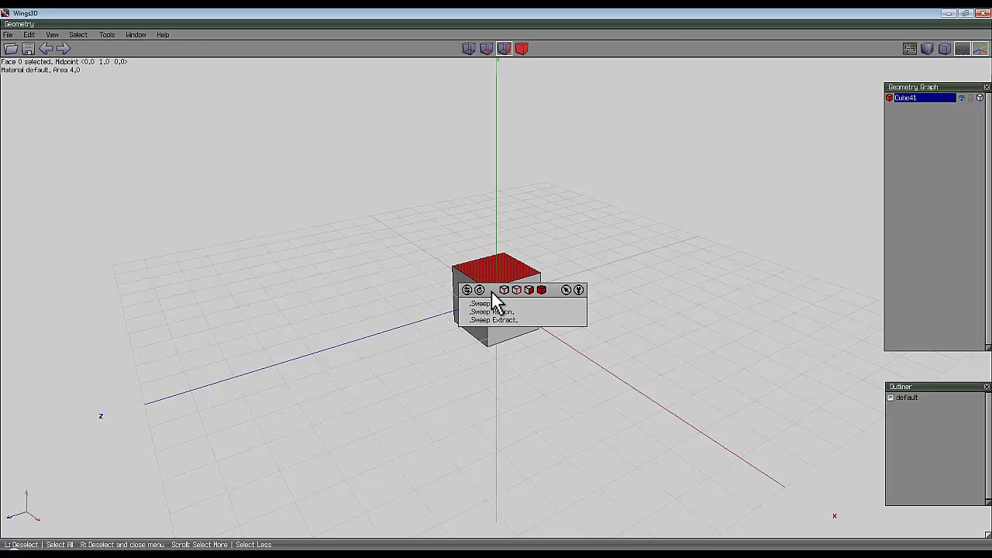
{"action": "left_click", "coordinate": [468, 329]}
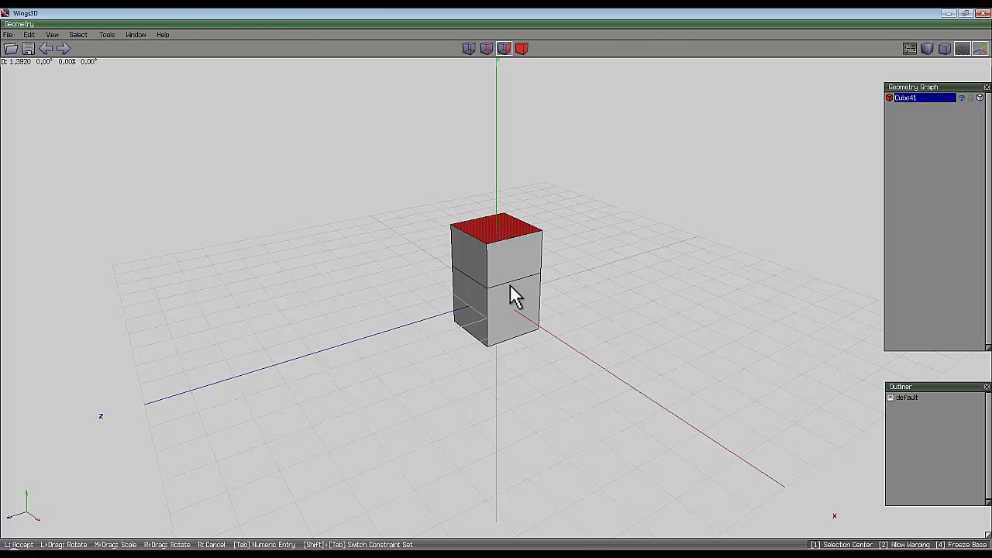
Enter sweep distance 2, angle 16.363636° and twist 8.181818° numerically.
{"action": "key", "text": "Tab"}
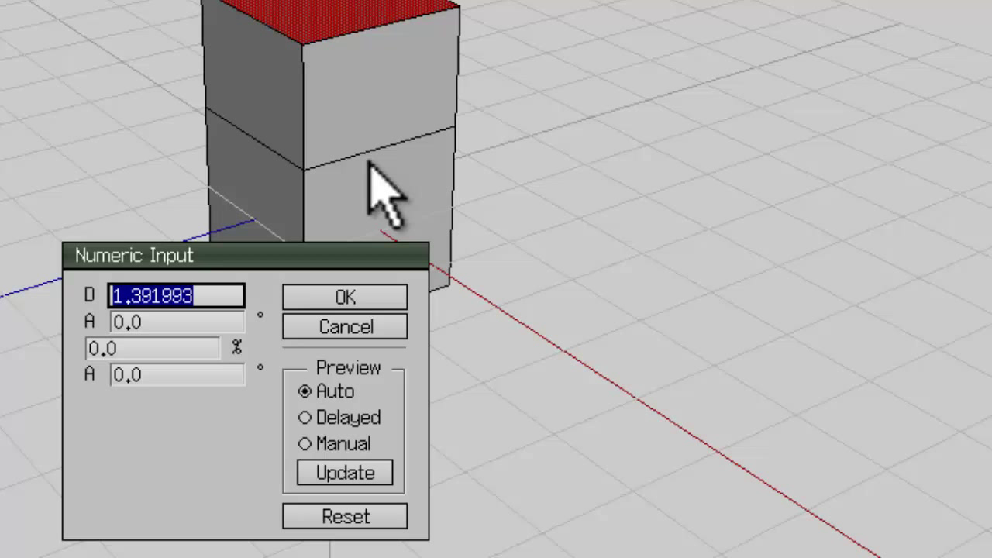
{"action": "type", "text": "2"}
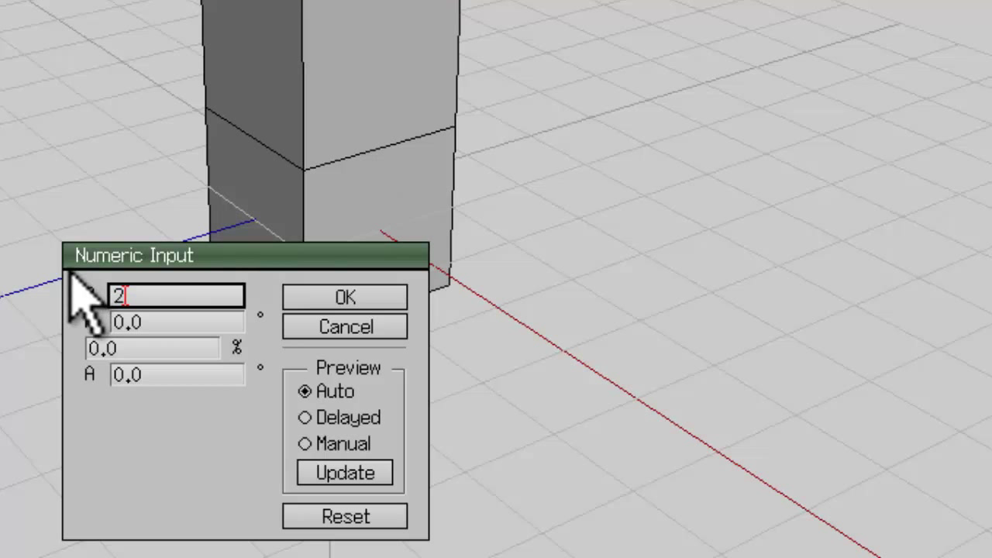
{"action": "key", "text": "Tab"}
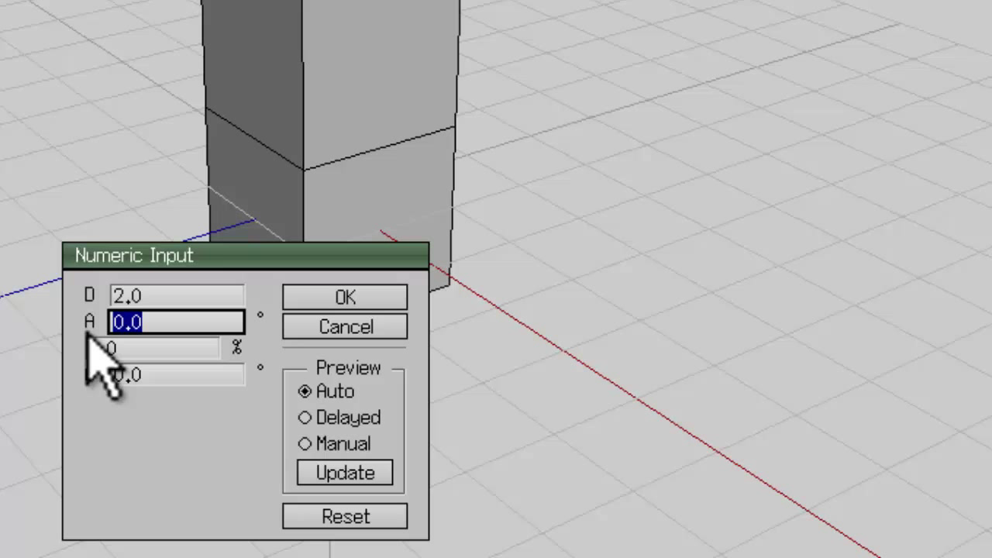
{"action": "type", "text": "1"}
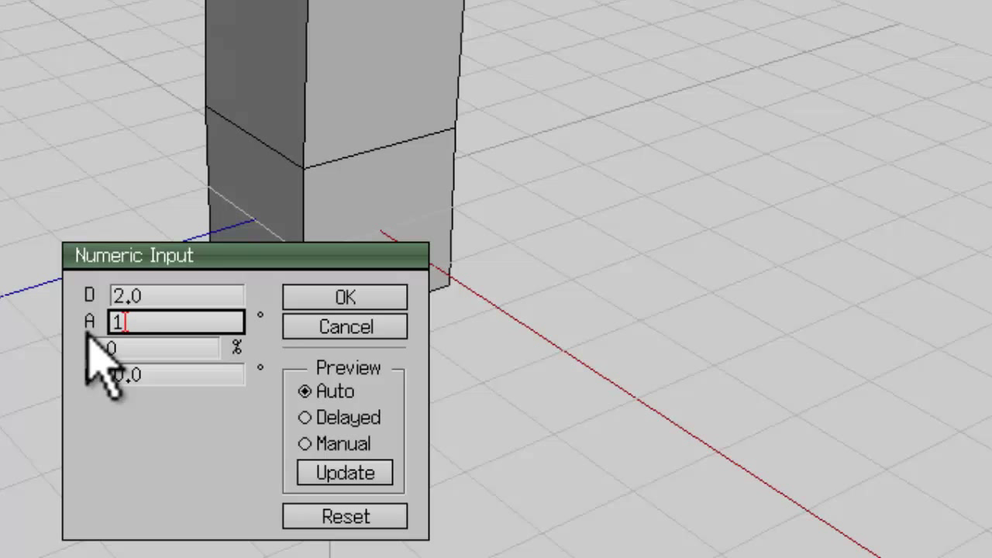
{"action": "type", "text": "6."}
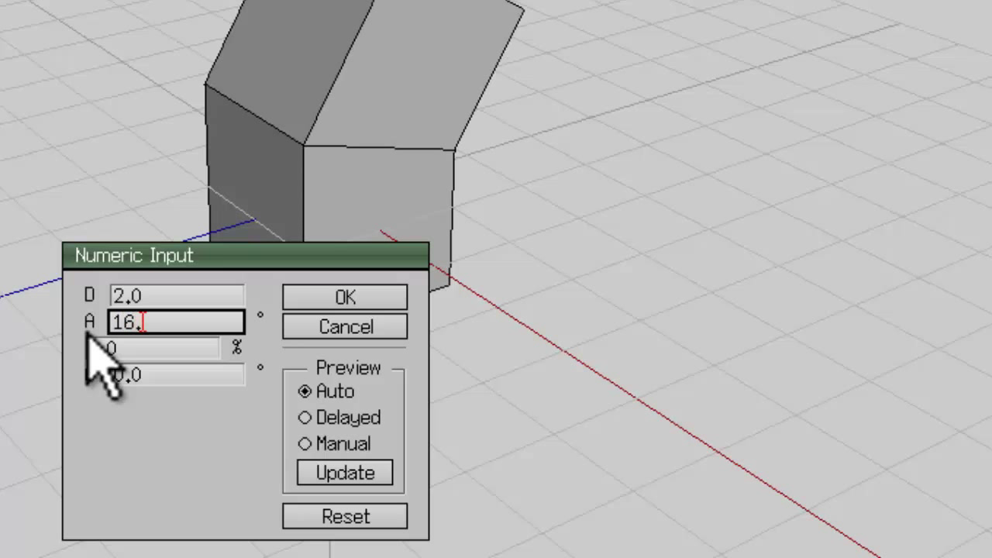
{"action": "type", "text": "363636"}
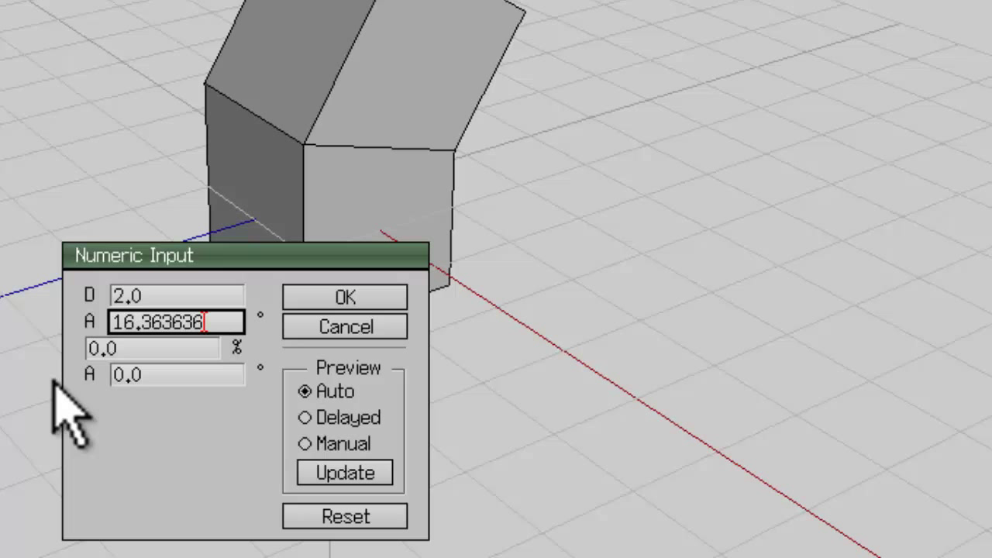
{"action": "left_click", "coordinate": [126, 375]}
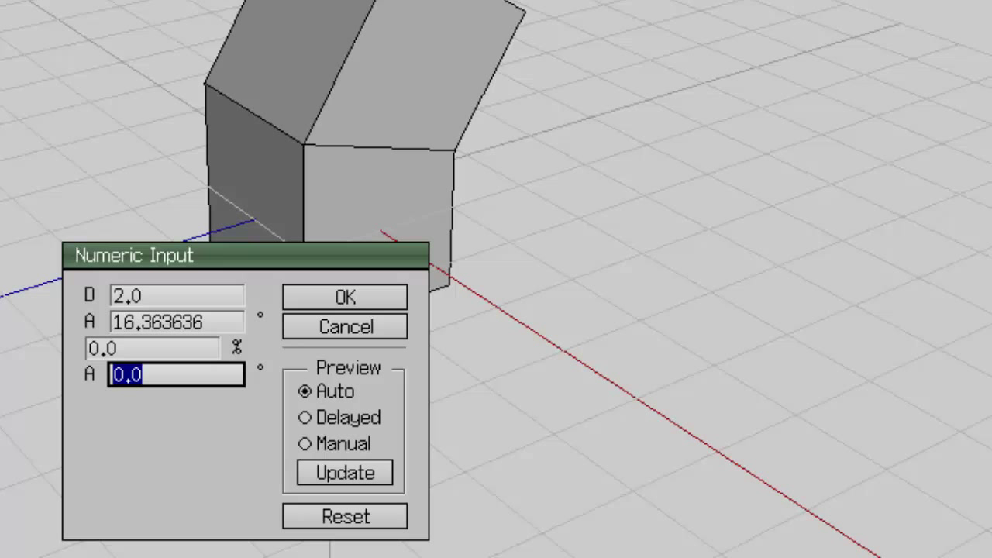
{"action": "type", "text": "8.18"}
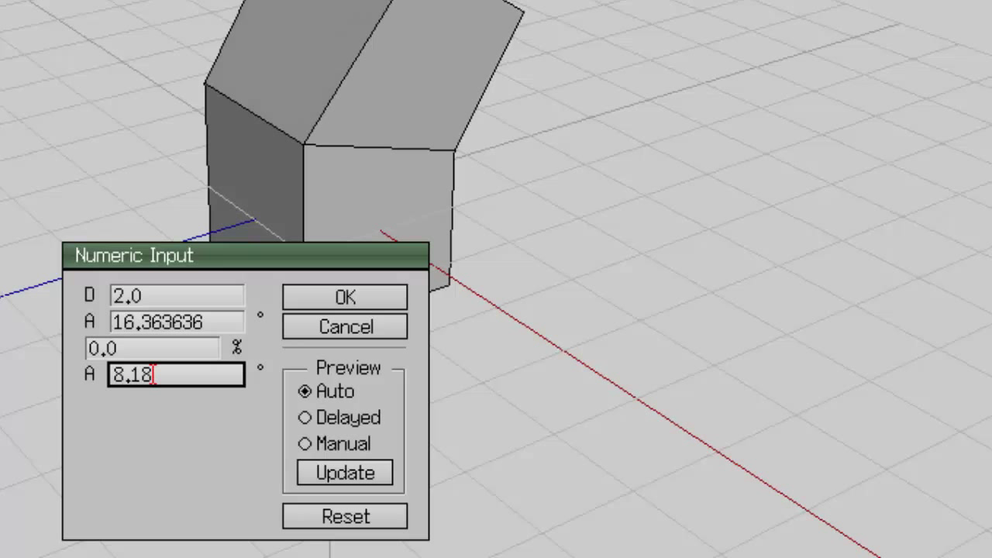
{"action": "type", "text": "1818"}
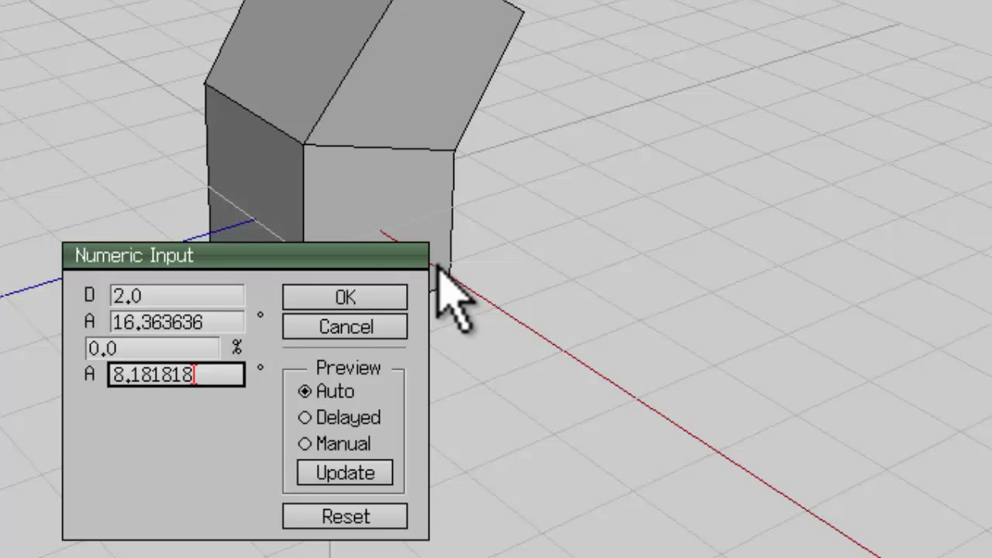
Apply the sweep to close the ring, check one face loop, then clear the selection.
{"action": "key", "text": "Return"}
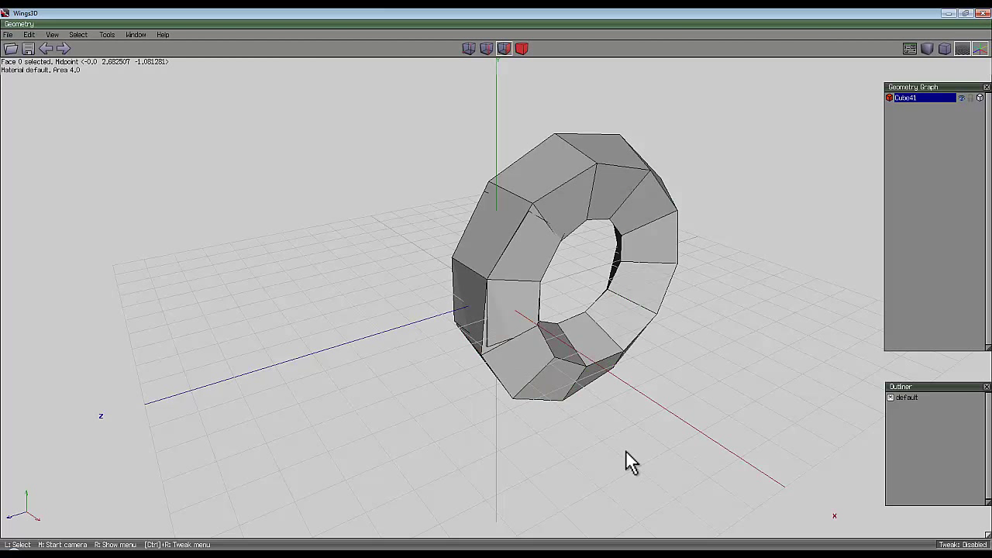
{"action": "left_click", "coordinate": [468, 269]}
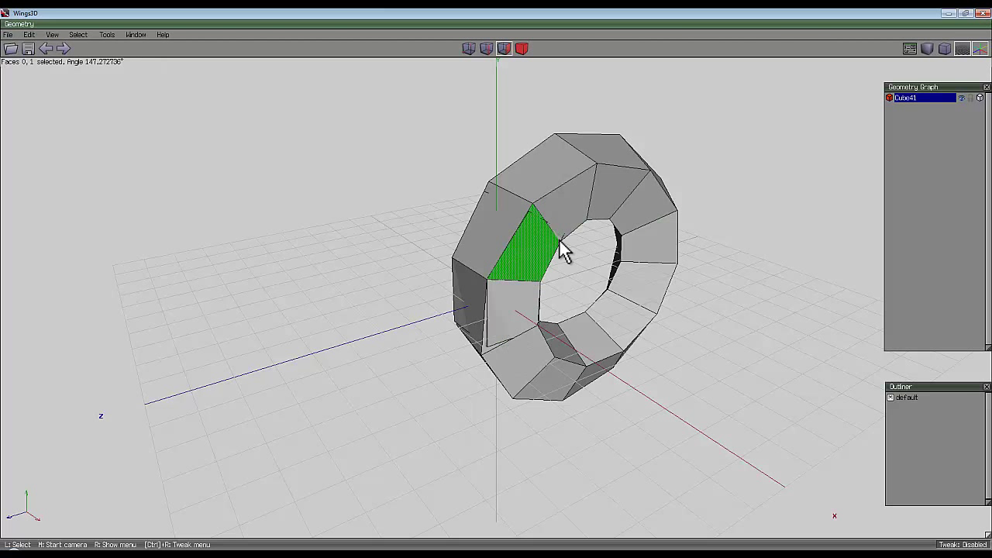
{"action": "key", "text": "l"}
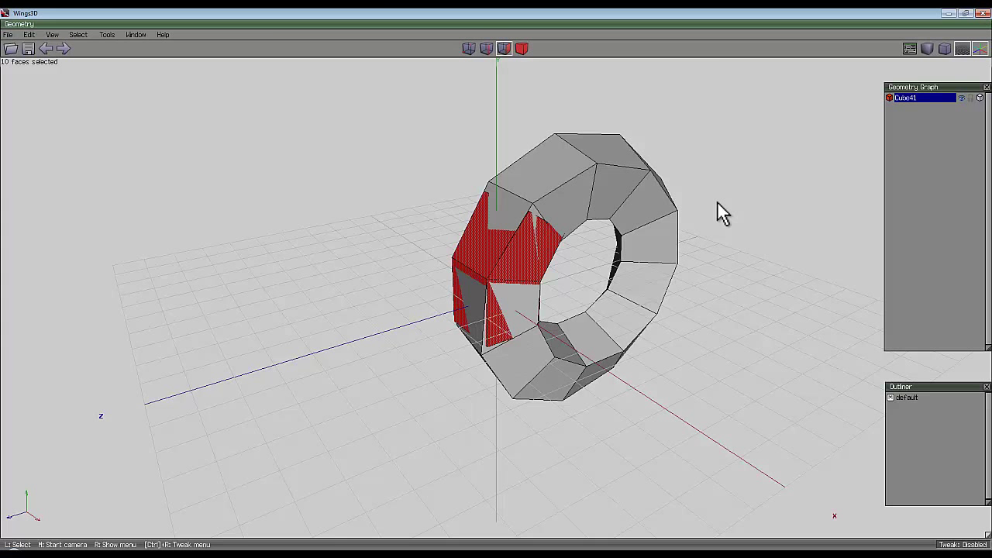
{"action": "left_click", "coordinate": [718, 203]}
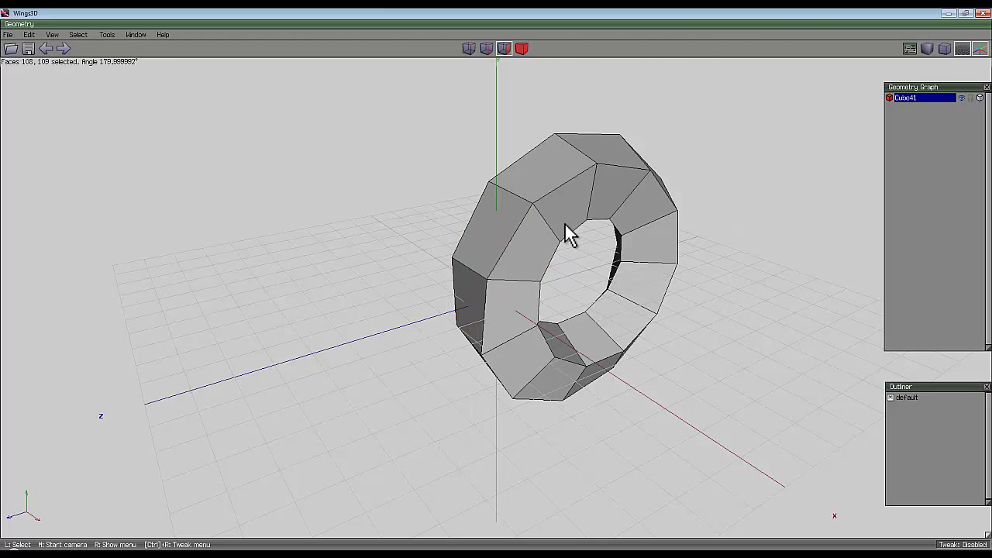
{"action": "left_click", "coordinate": [521, 48]}
Weld the ring's seam vertices, then bevel its rim edge loops into bands of 44 faces.
{"action": "right_click", "coordinate": [455, 150]}
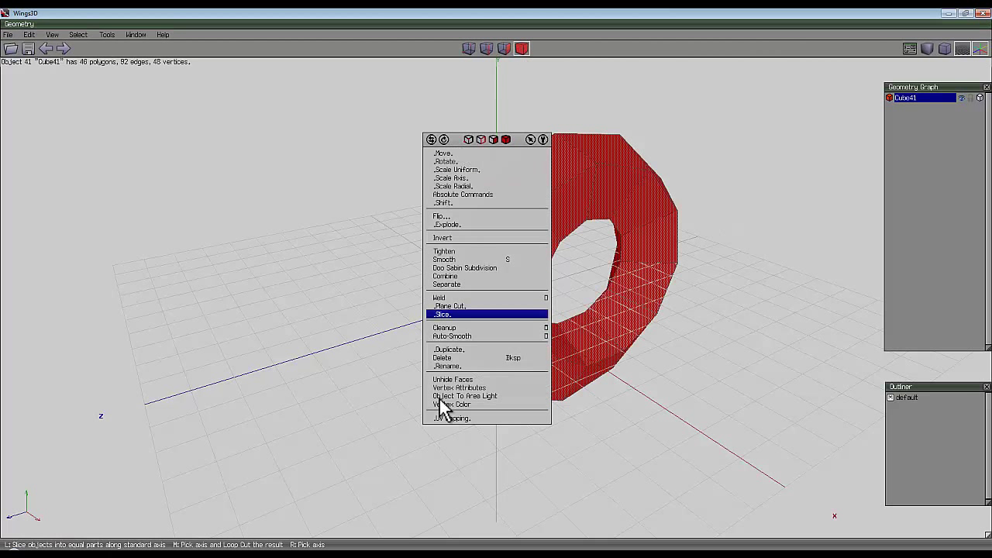
{"action": "left_click", "coordinate": [436, 298]}
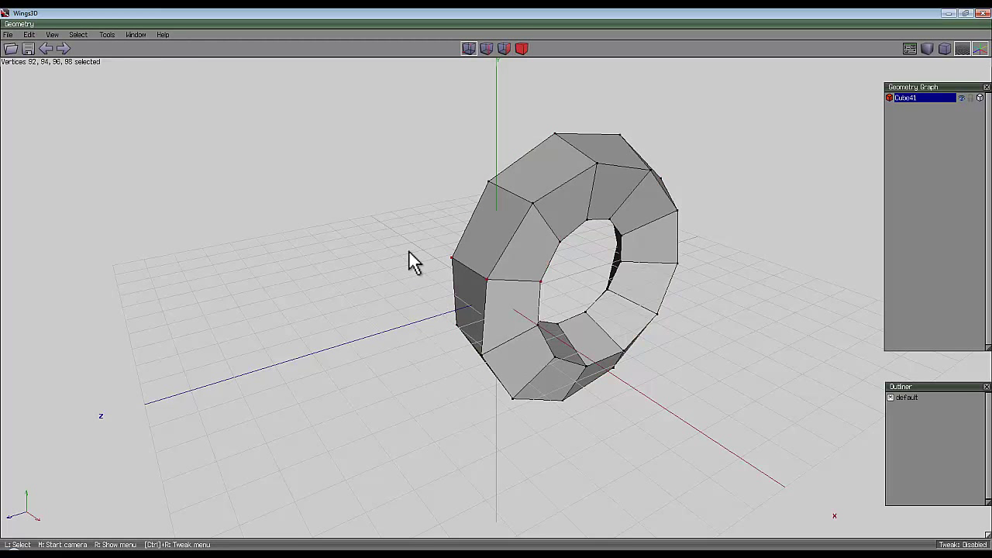
{"action": "left_click", "coordinate": [486, 48]}
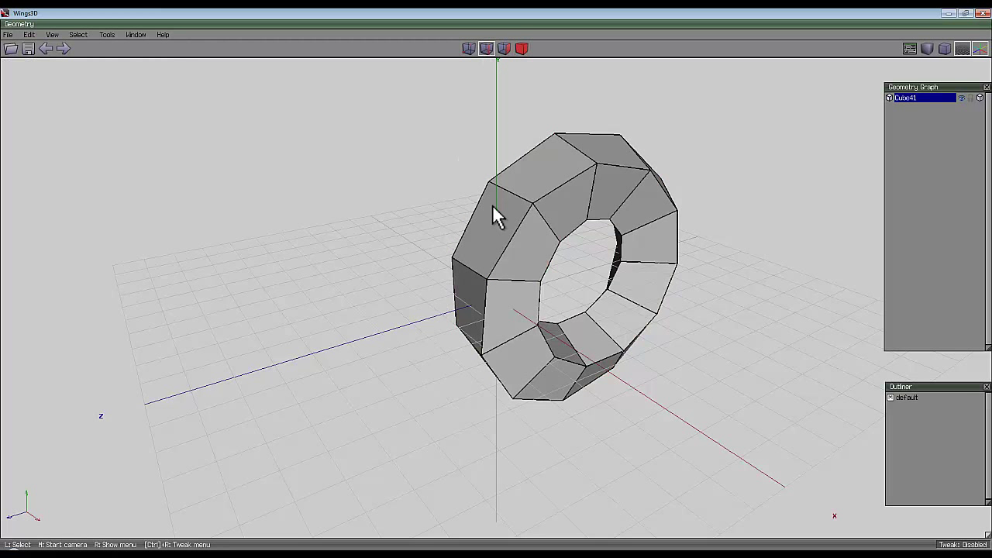
{"action": "left_click", "coordinate": [510, 243]}
{"action": "key", "text": "l"}
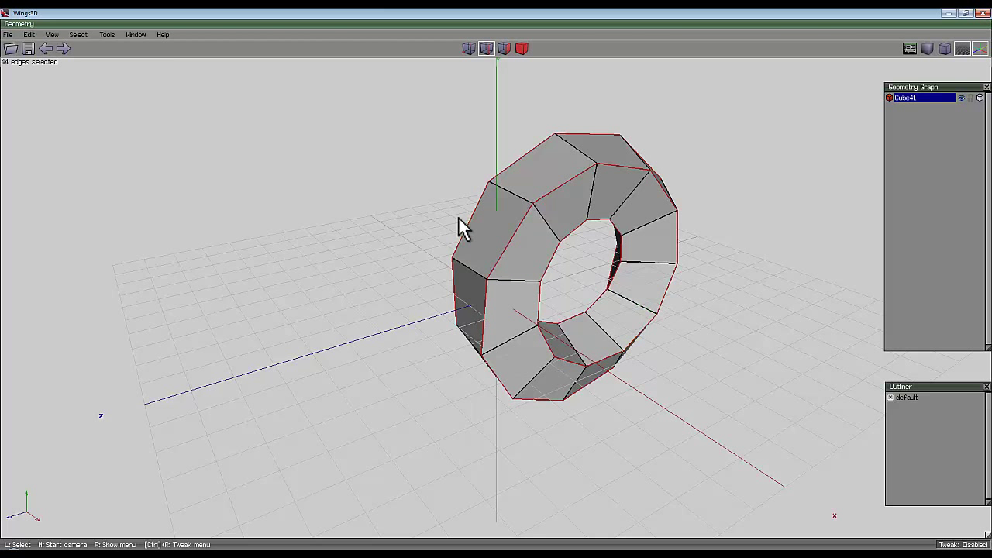
{"action": "right_click", "coordinate": [420, 162]}
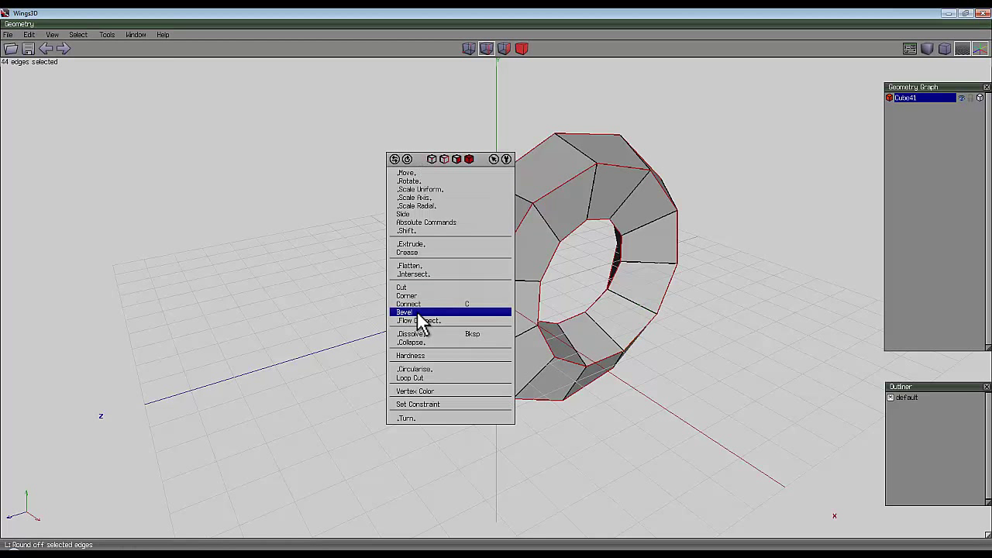
{"action": "left_click", "coordinate": [417, 312]}
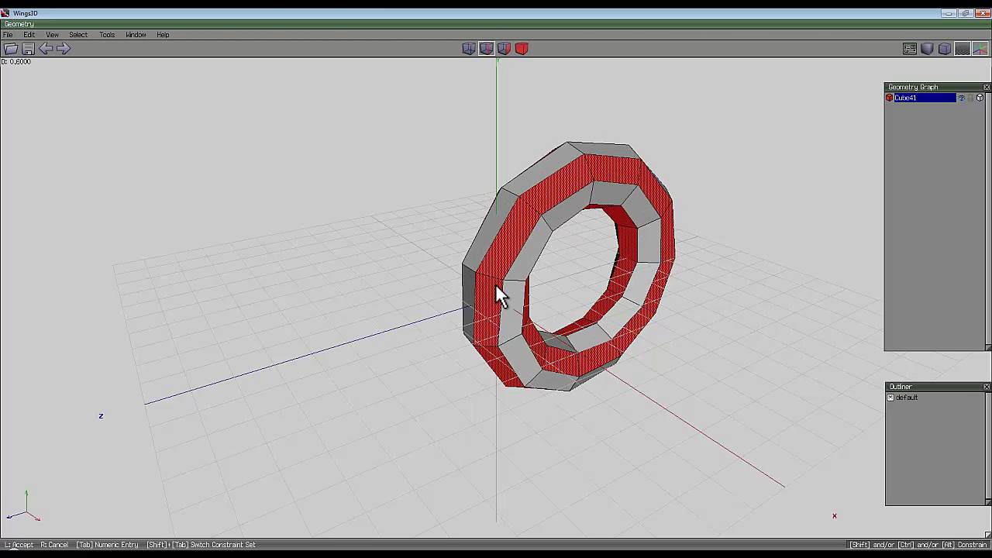
{"action": "left_click", "coordinate": [496, 290]}
Extrude the 44 bevel faces along their normals.
{"action": "right_click", "coordinate": [431, 200]}
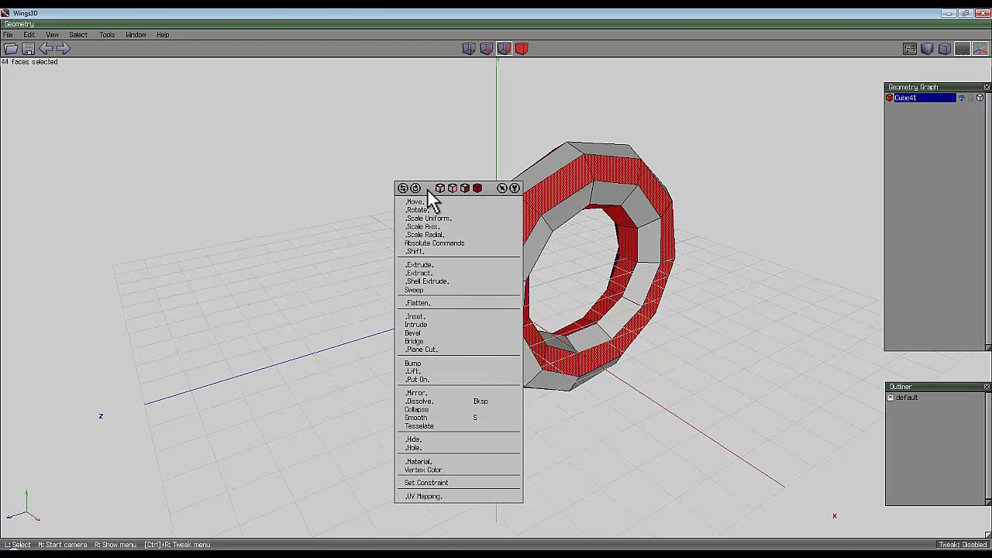
{"action": "left_click", "coordinate": [426, 266]}
{"action": "left_click", "coordinate": [421, 281]}
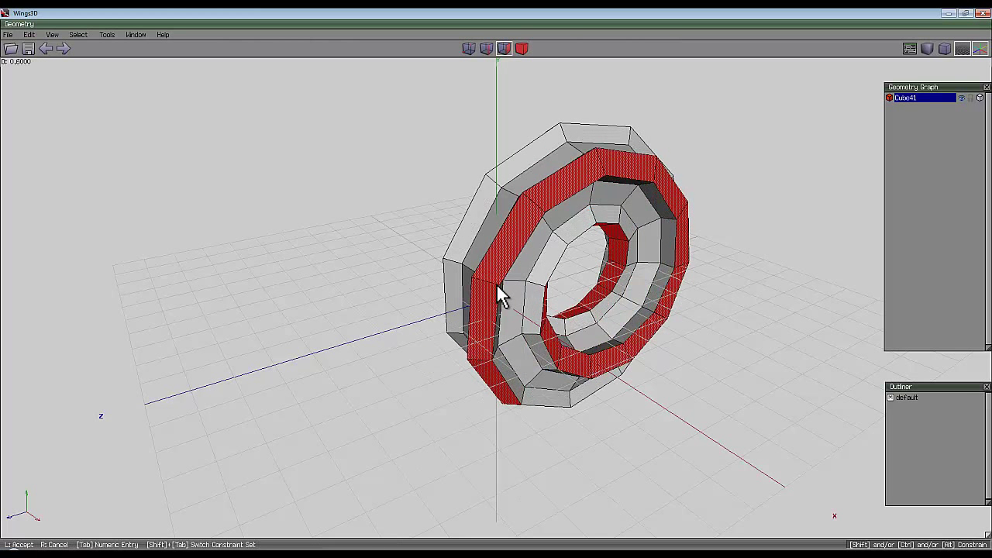
{"action": "left_click", "coordinate": [500, 295]}
{"action": "middle_click", "coordinate": [498, 291]}
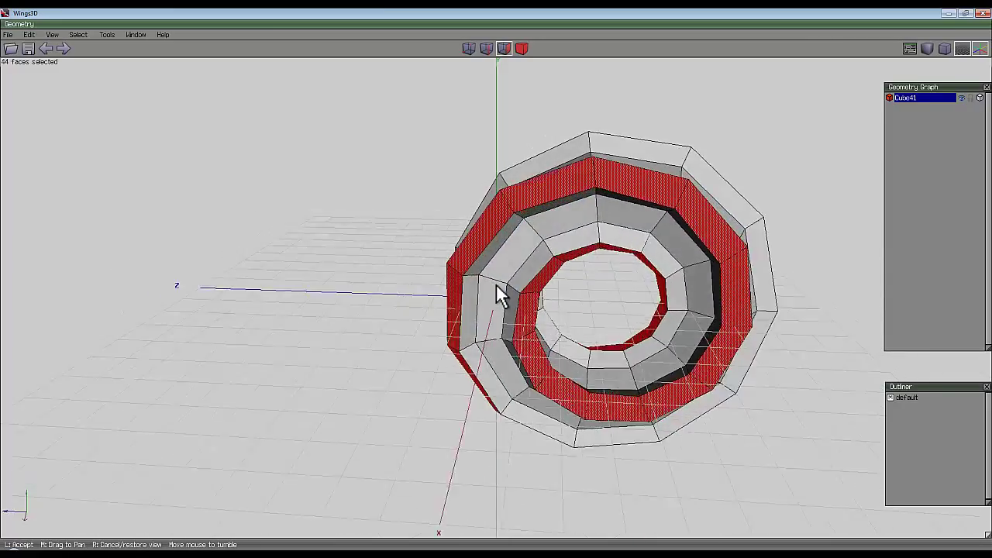
{"action": "left_click", "coordinate": [499, 280]}
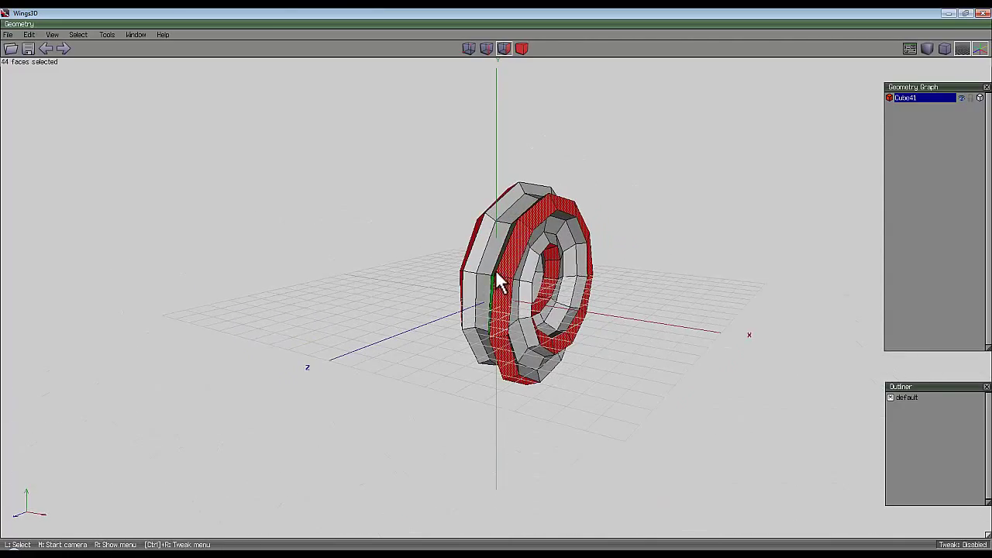
{"action": "middle_click", "coordinate": [682, 274]}
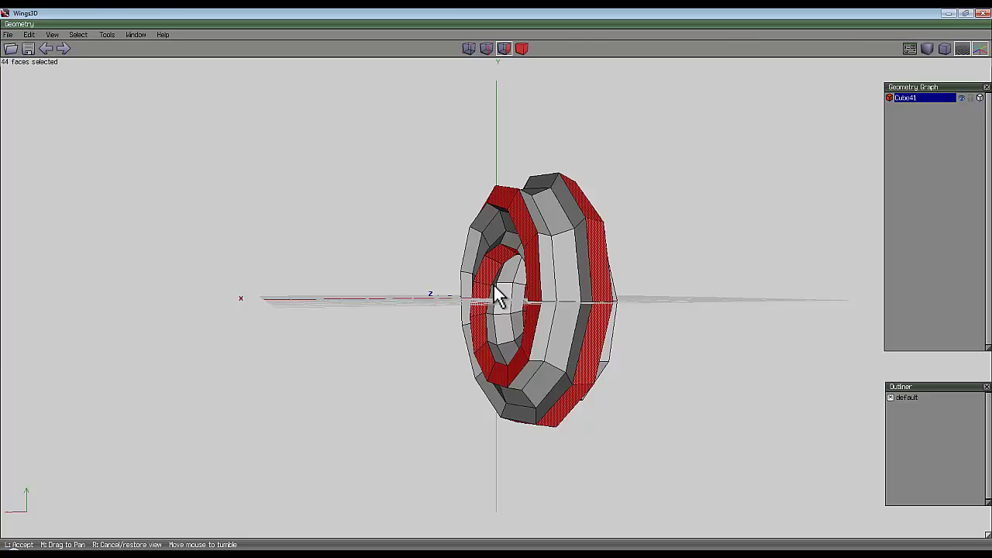
{"action": "left_click", "coordinate": [500, 293]}
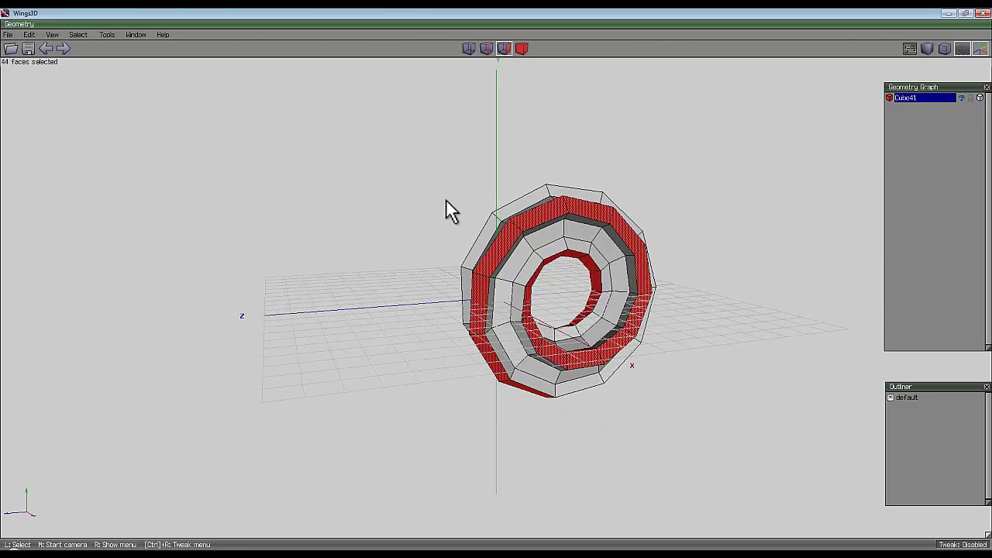
Shell-extrude the red faces along their normals into the separate object Cube41_extract42.
{"action": "right_click", "coordinate": [439, 161]}
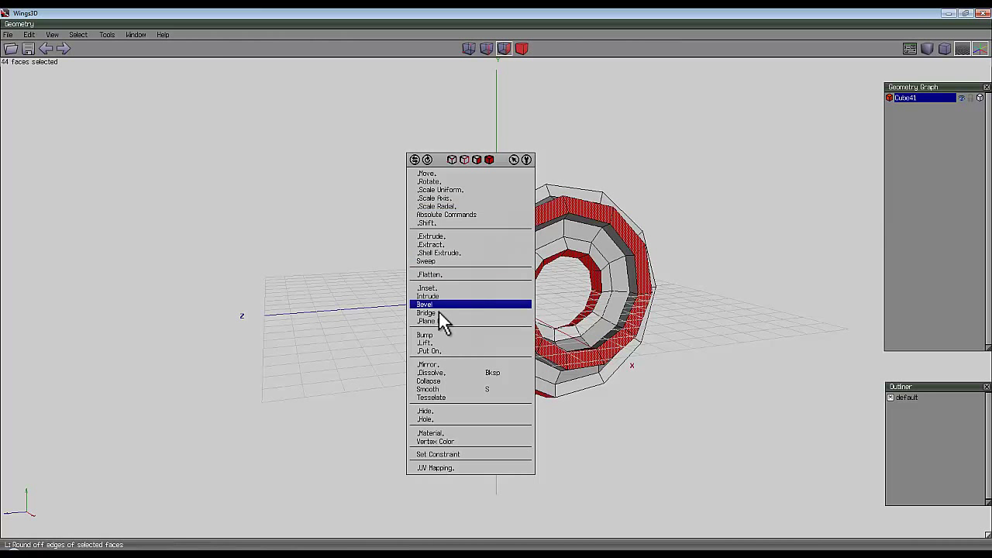
{"action": "left_click", "coordinate": [441, 253]}
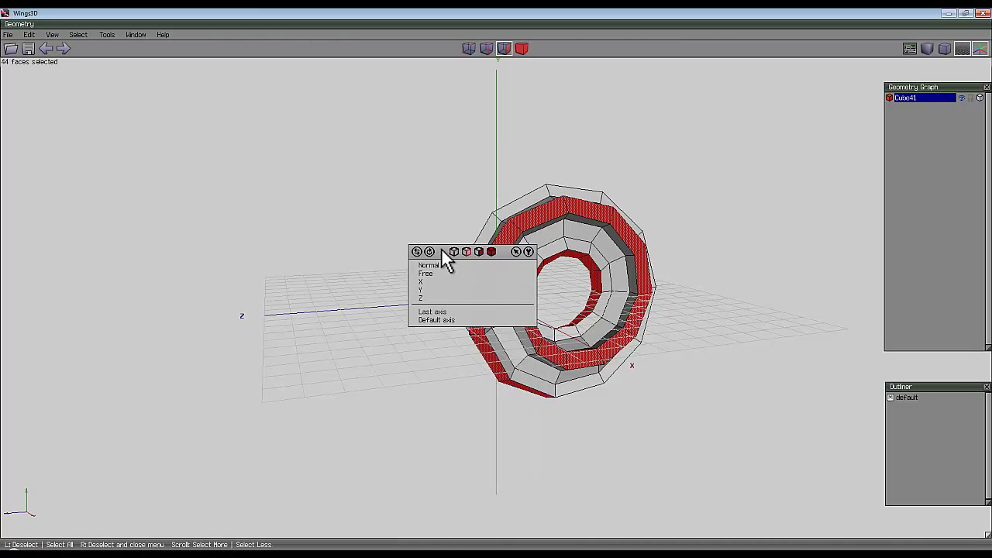
{"action": "left_click", "coordinate": [433, 267]}
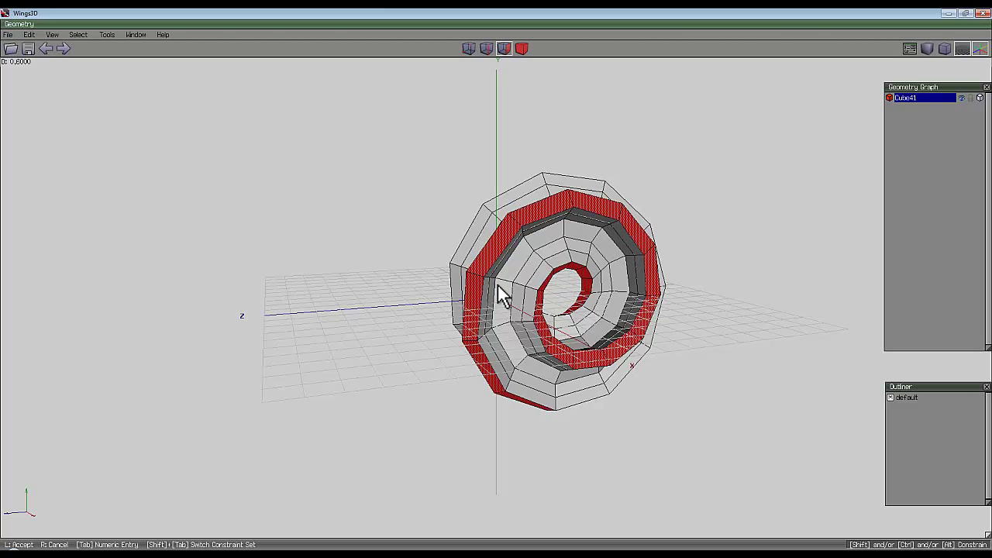
{"action": "left_click", "coordinate": [497, 285]}
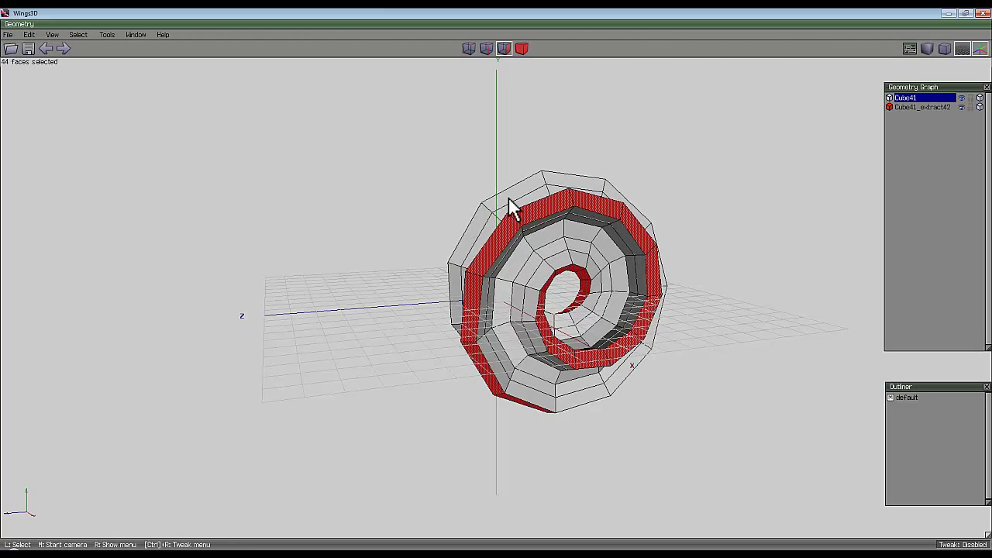
Hide Cube41_extract42 and select all 176 cross-section edge loops of the torus.
{"action": "left_click", "coordinate": [962, 107]}
{"action": "middle_click_drag", "start_coordinate": [706, 205], "coordinate": [497, 384]}
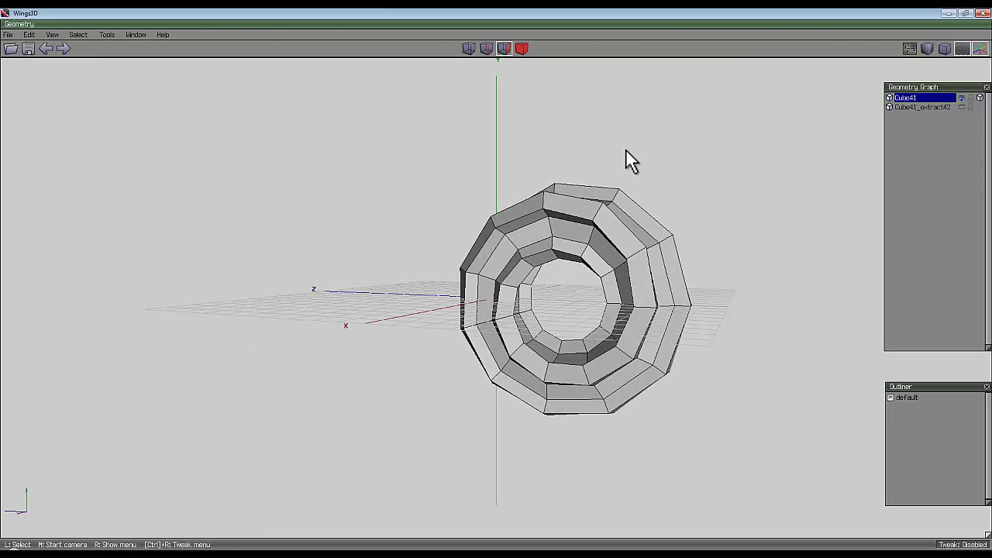
{"action": "left_click", "coordinate": [487, 49]}
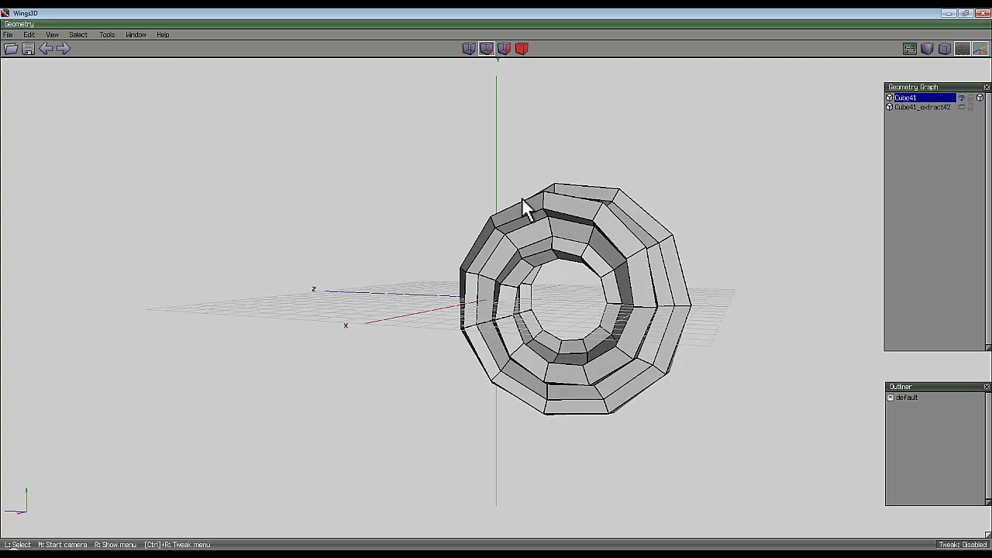
{"action": "left_click", "coordinate": [543, 202]}
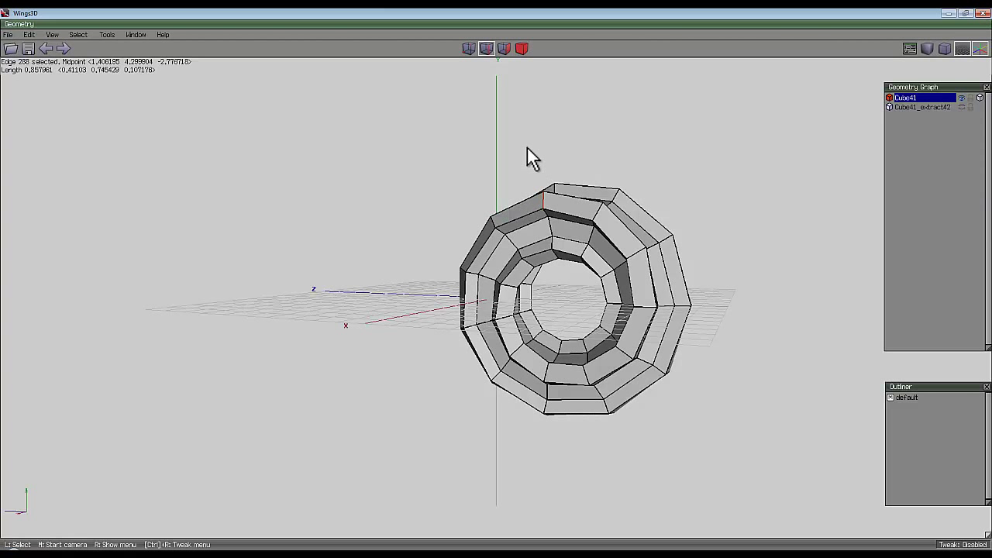
{"action": "key", "text": "g"}
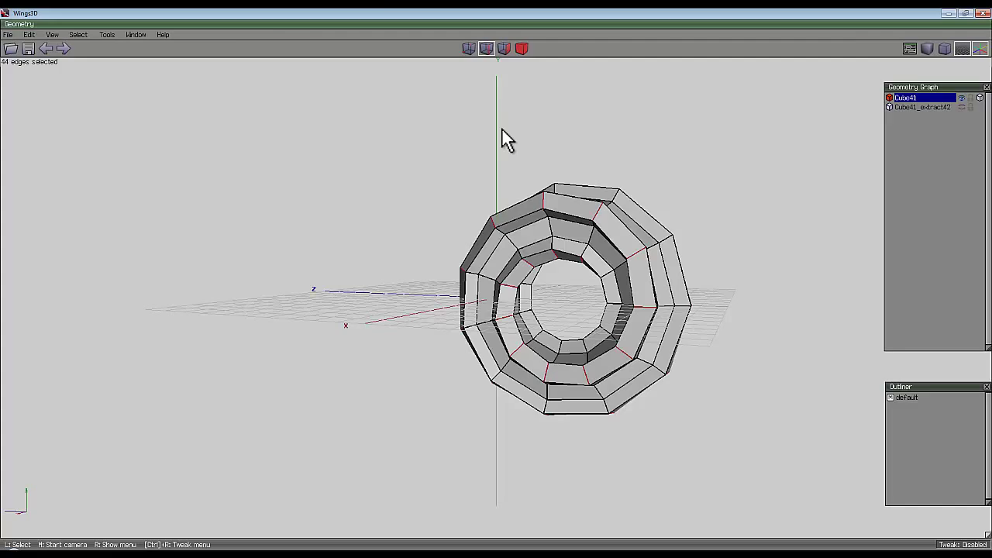
{"action": "key", "text": "ctrl+a"}
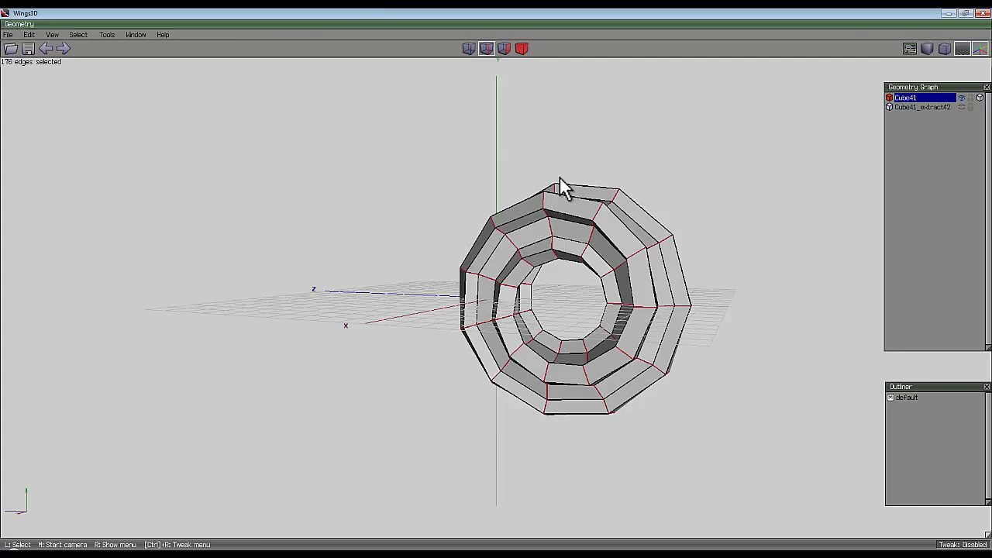
{"action": "middle_click", "coordinate": [554, 187]}
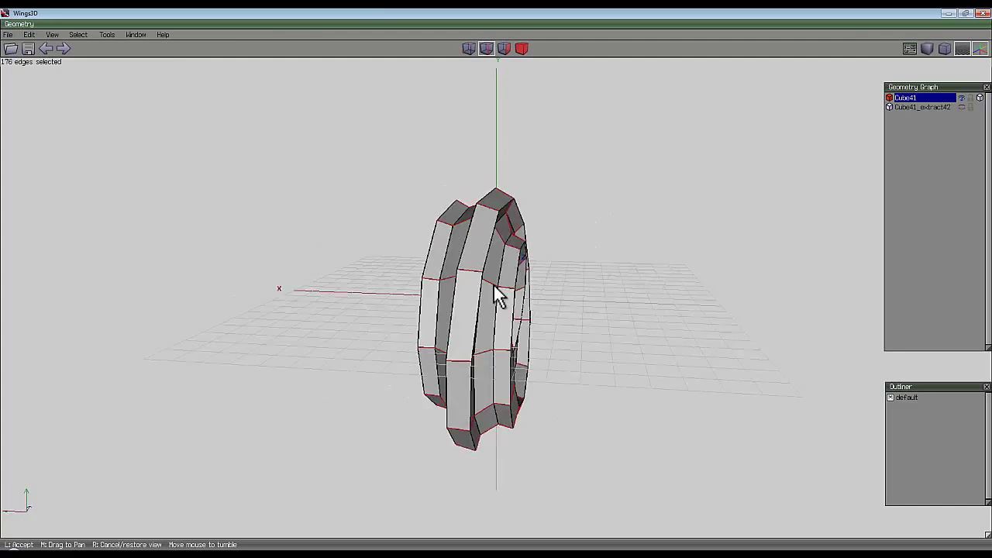
{"action": "left_click", "coordinate": [501, 288]}
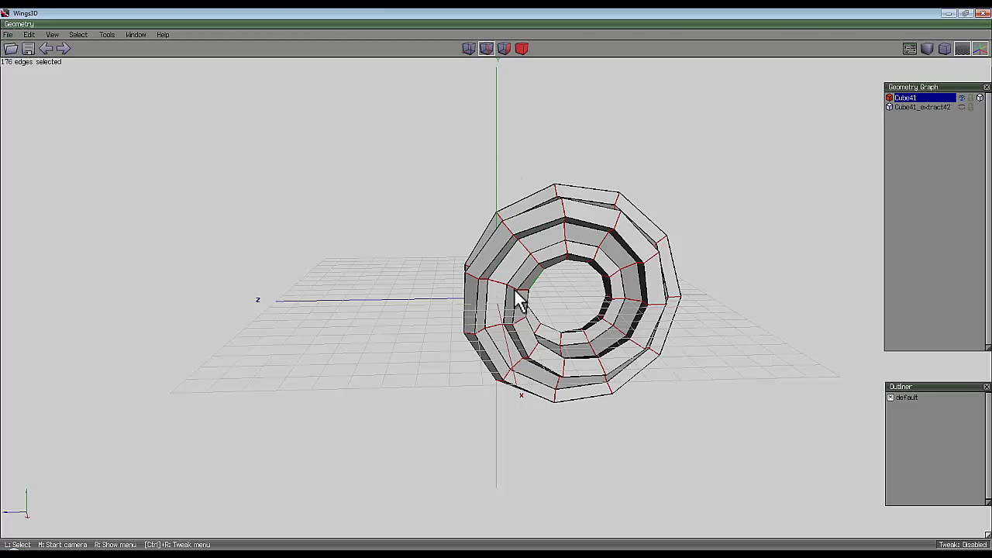
{"action": "right_click", "coordinate": [484, 187]}
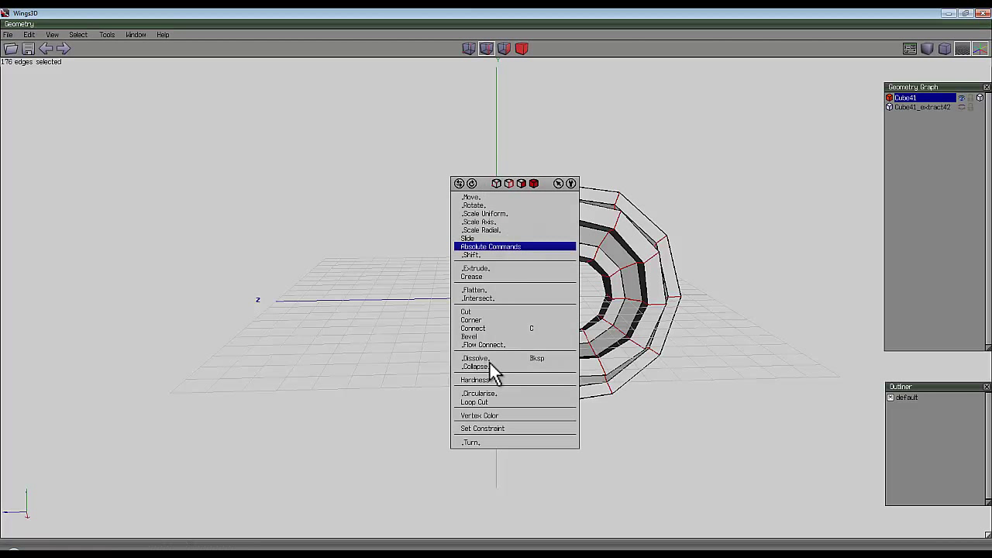
Loop-cut the torus into pieces Cube41_cut43 to Cube41_cut52 and clear the selection.
{"action": "left_click", "coordinate": [490, 403]}
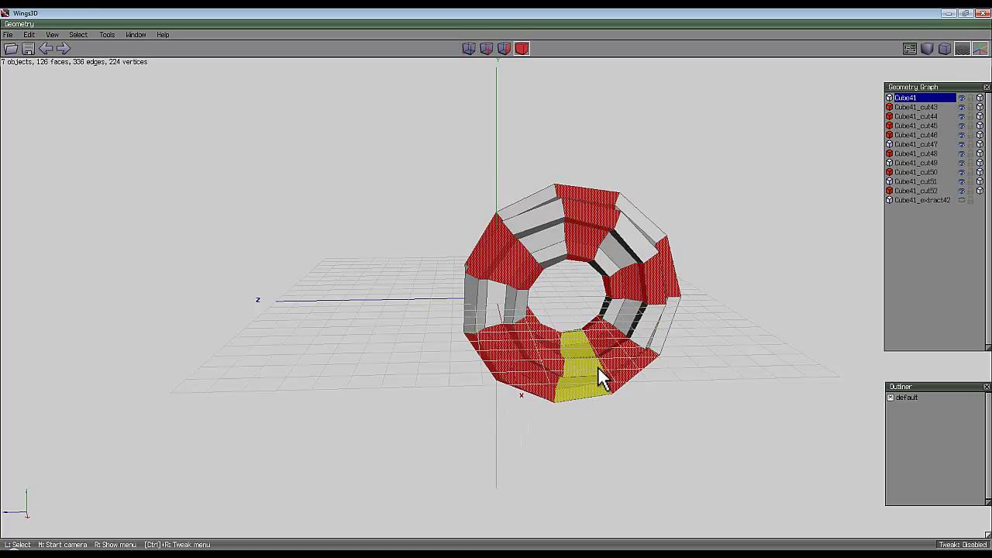
{"action": "key", "text": "Delete"}
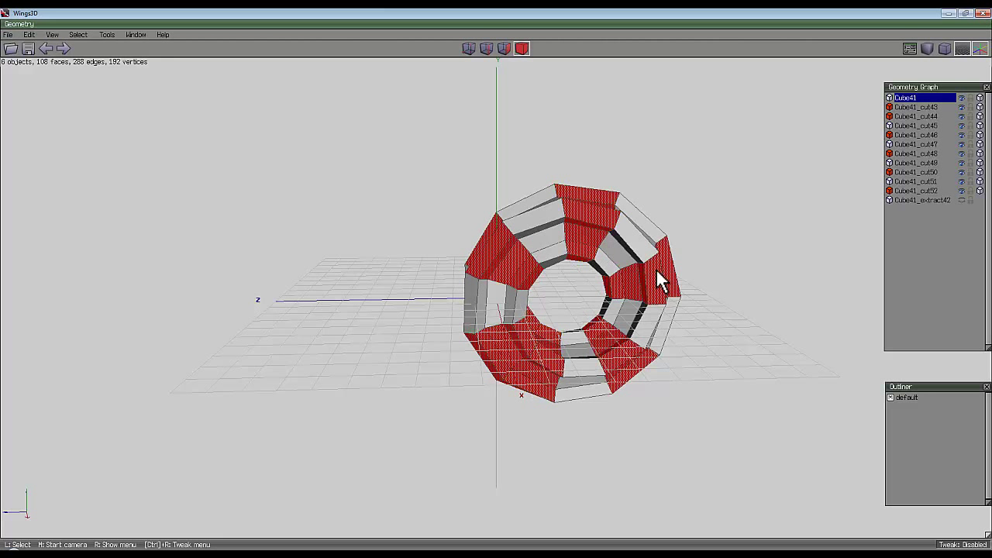
{"action": "left_click", "coordinate": [505, 49]}
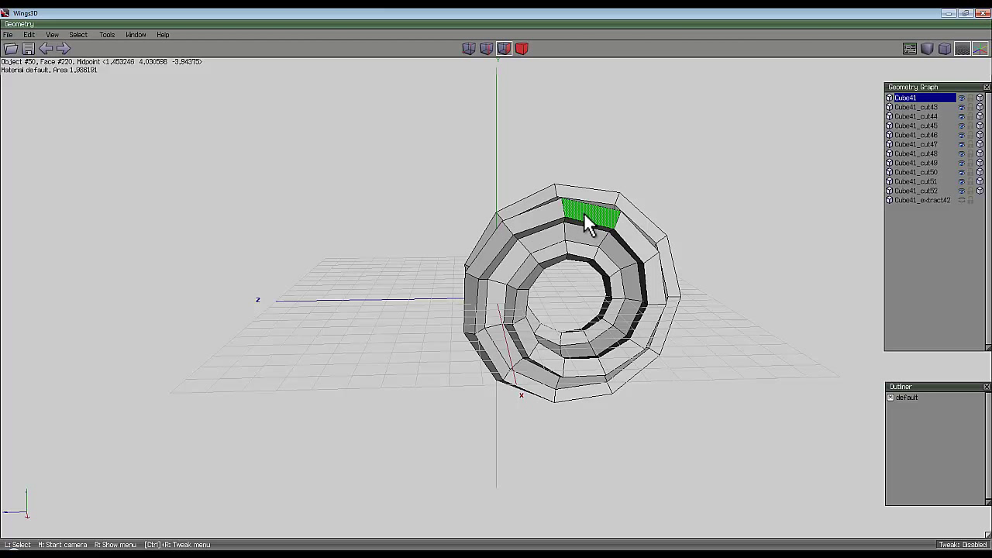
Select alternating faces on the first ring pieces, tumbling to reach hidden sides.
{"action": "left_click", "coordinate": [586, 213]}
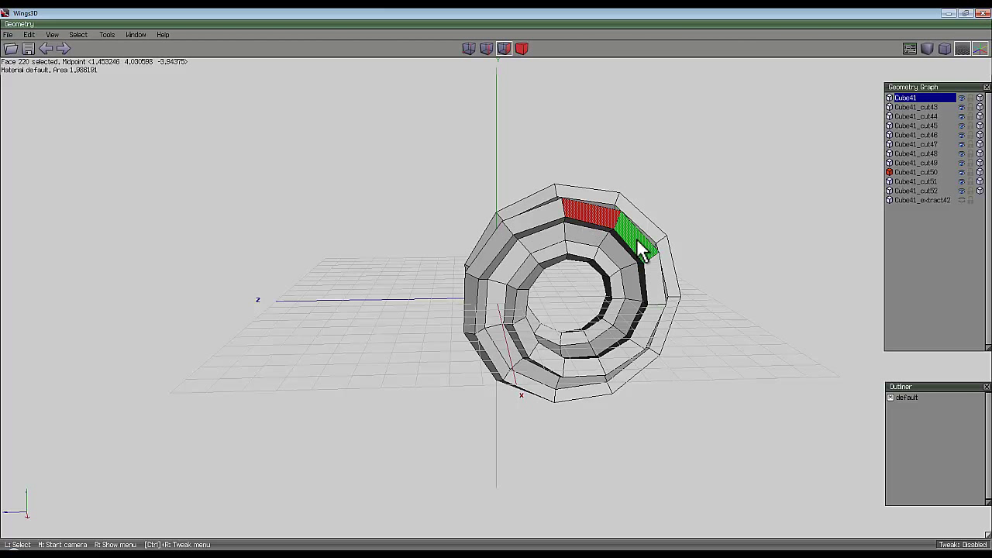
{"action": "left_click", "coordinate": [655, 294]}
{"action": "left_click", "coordinate": [629, 358]}
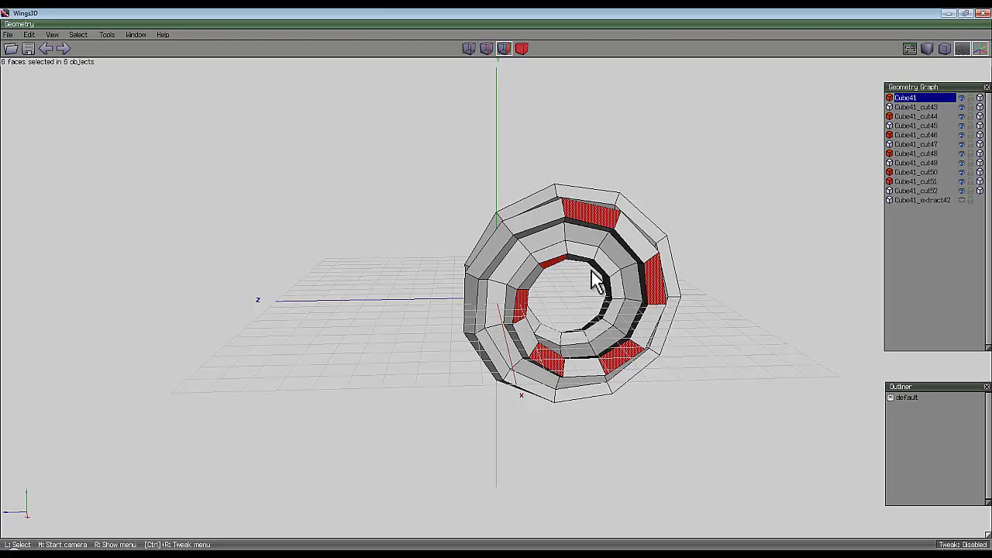
{"action": "middle_click", "coordinate": [610, 307]}
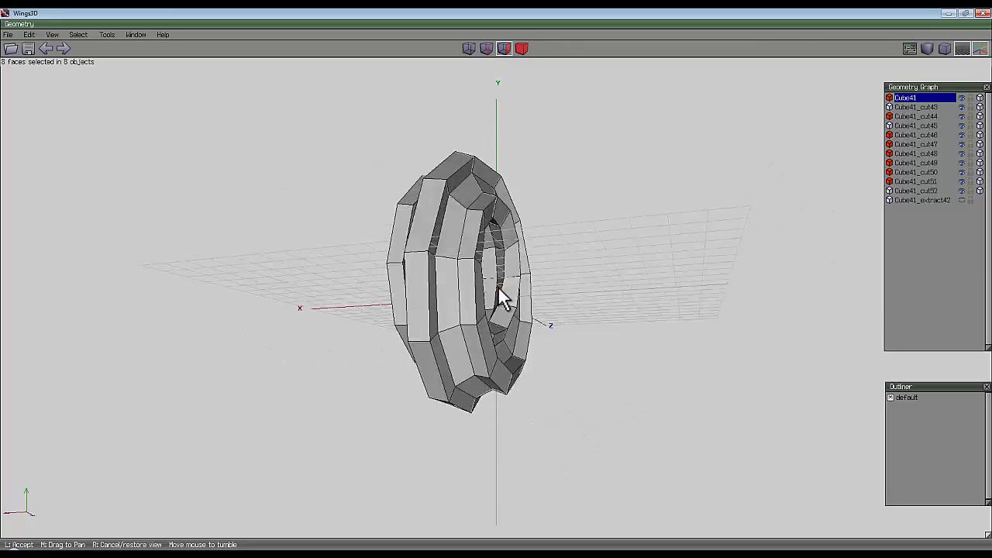
{"action": "left_click", "coordinate": [500, 289]}
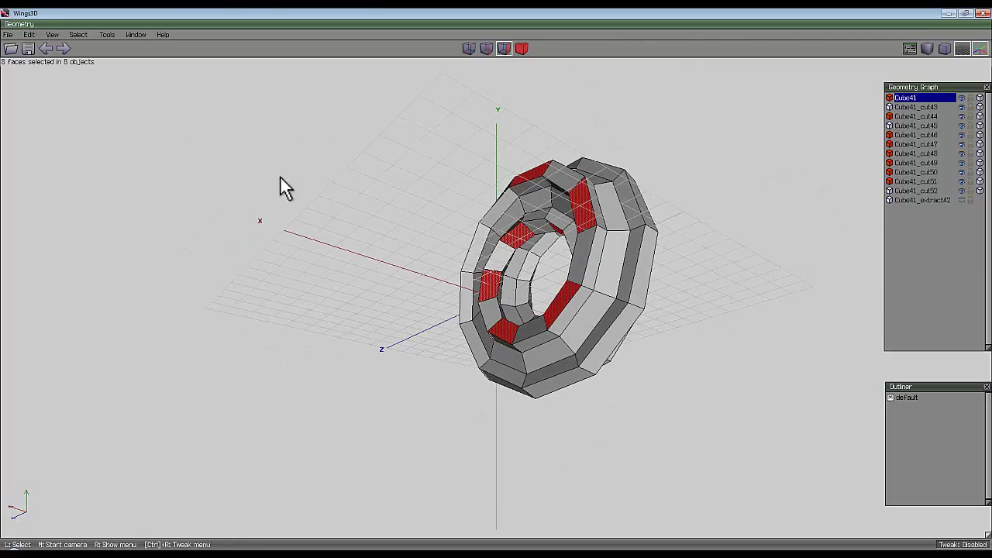
{"action": "middle_click", "coordinate": [499, 286]}
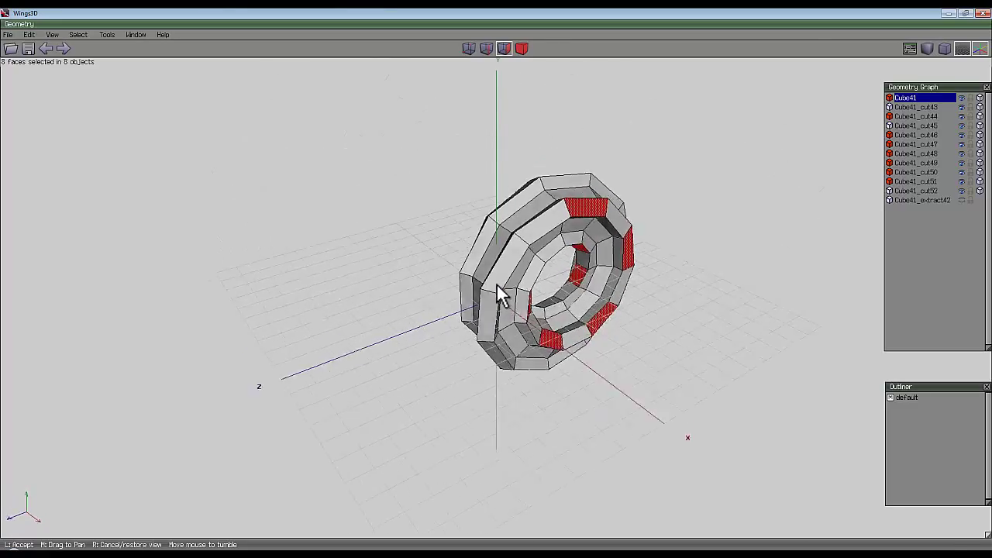
{"action": "left_click", "coordinate": [502, 250]}
{"action": "left_click", "coordinate": [541, 253]}
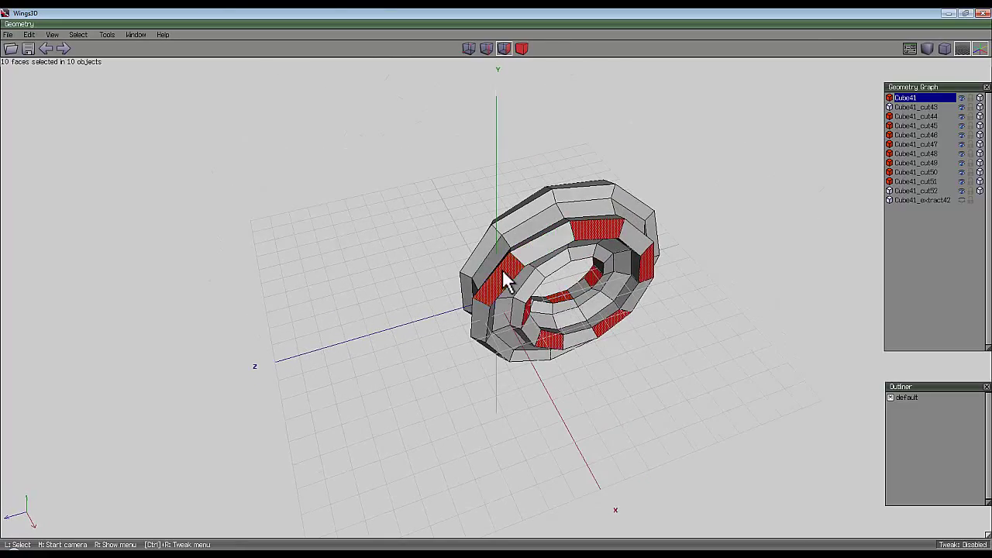
{"action": "middle_click", "coordinate": [503, 281]}
{"action": "left_click", "coordinate": [498, 349]}
{"action": "left_click", "coordinate": [496, 345]}
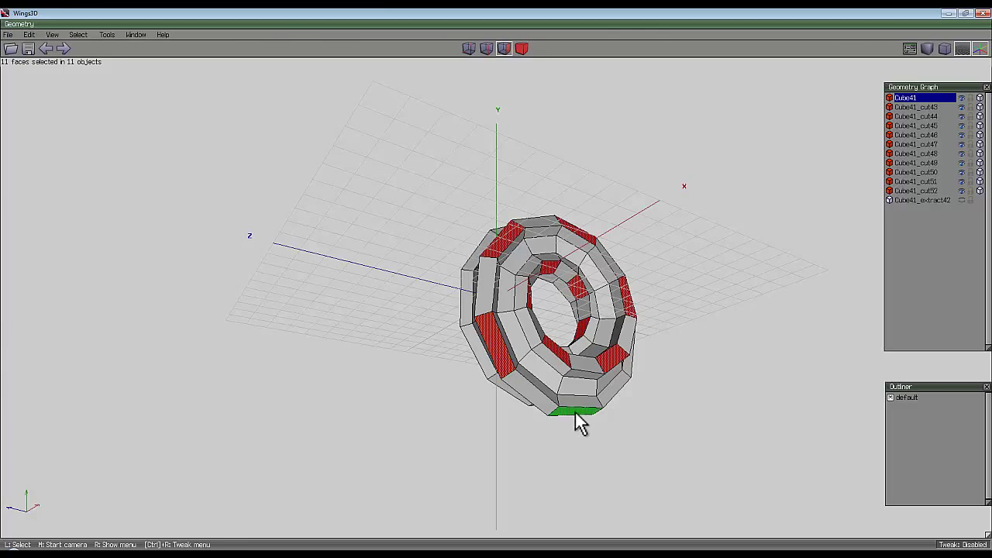
{"action": "left_click", "coordinate": [576, 421]}
{"action": "middle_click", "coordinate": [576, 421]}
{"action": "left_click", "coordinate": [500, 431]}
{"action": "left_click", "coordinate": [500, 432]}
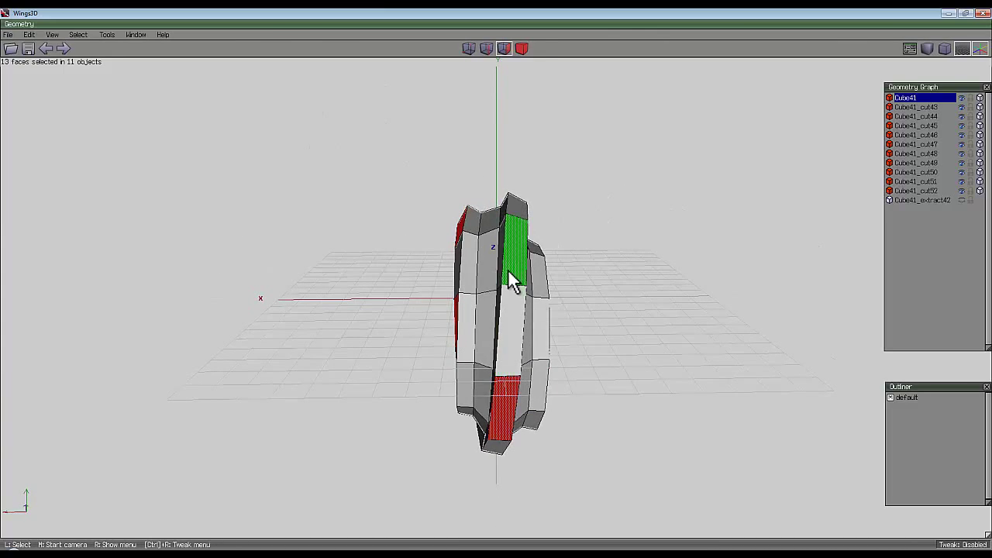
Select alternating faces on the remaining pieces to complete all 22, ending face-on.
{"action": "left_click", "coordinate": [507, 281]}
{"action": "middle_click", "coordinate": [507, 282]}
{"action": "left_click", "coordinate": [468, 266]}
{"action": "left_click", "coordinate": [467, 265]}
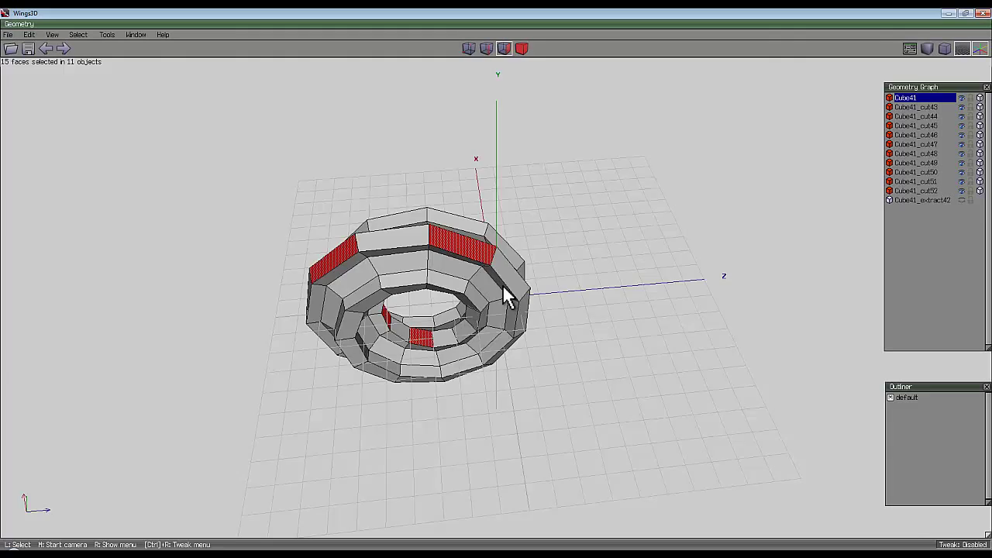
{"action": "middle_click", "coordinate": [505, 294]}
{"action": "left_click", "coordinate": [524, 324]}
{"action": "middle_click", "coordinate": [488, 314]}
{"action": "left_click", "coordinate": [530, 342]}
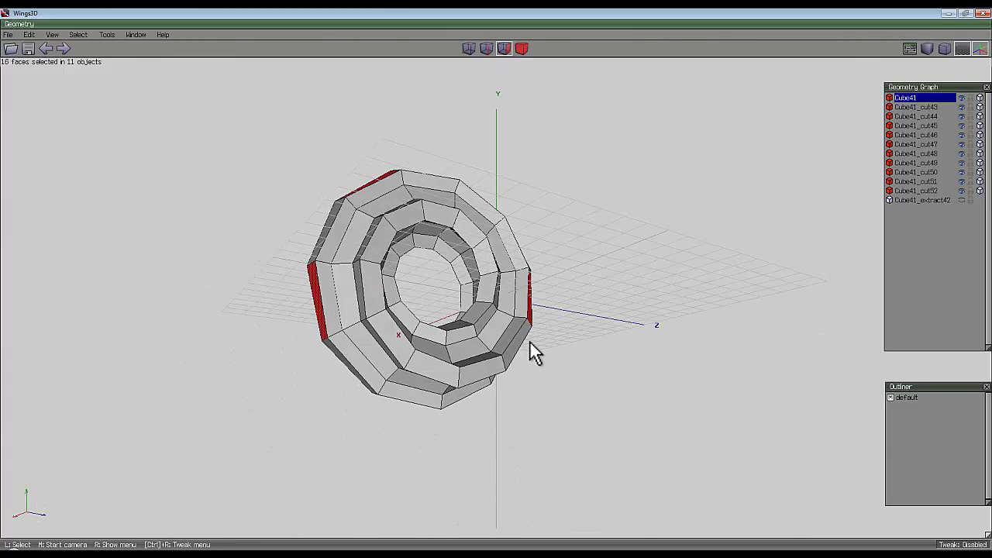
{"action": "left_click", "coordinate": [478, 380]}
{"action": "left_click", "coordinate": [391, 340]}
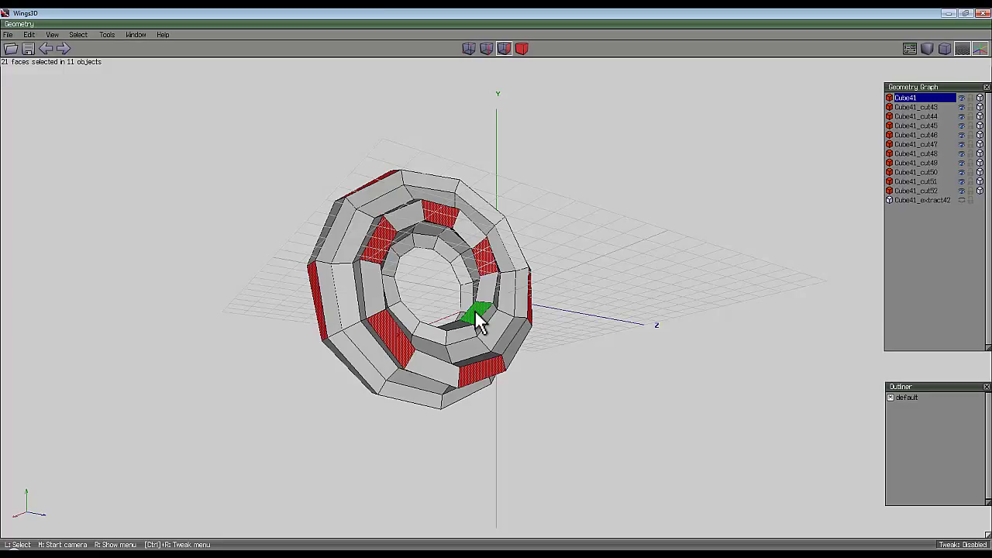
{"action": "middle_click", "coordinate": [500, 294]}
{"action": "left_click", "coordinate": [410, 354]}
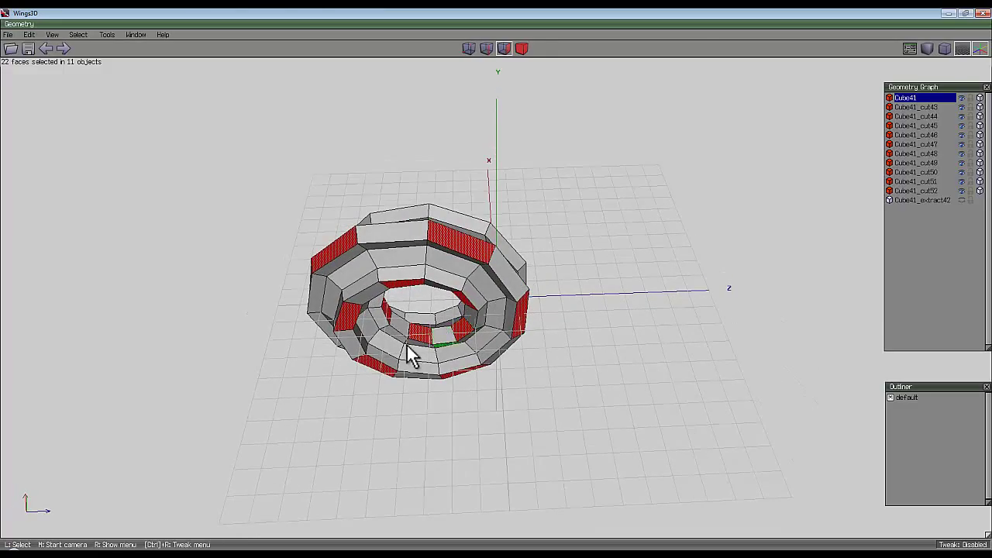
{"action": "middle_click", "coordinate": [493, 285]}
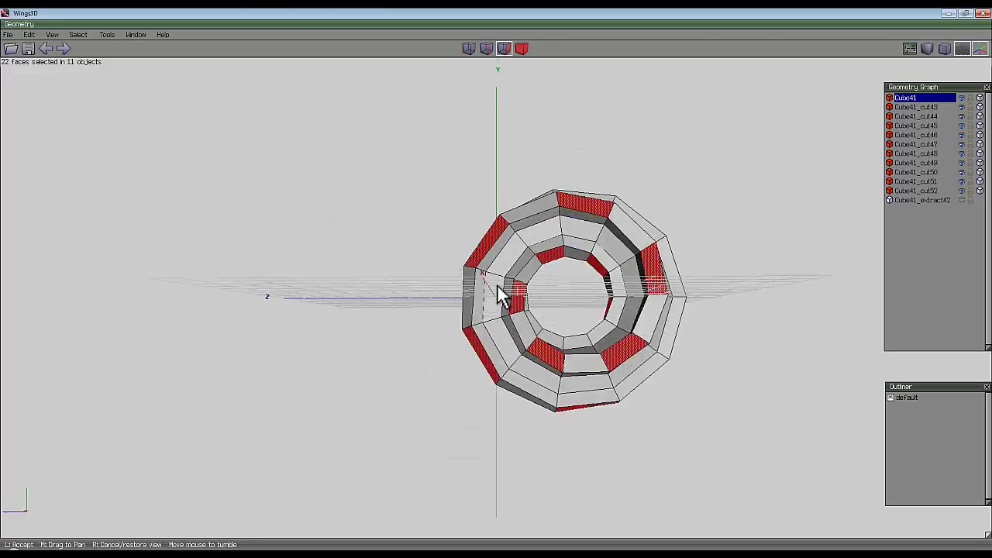
{"action": "left_click", "coordinate": [498, 289]}
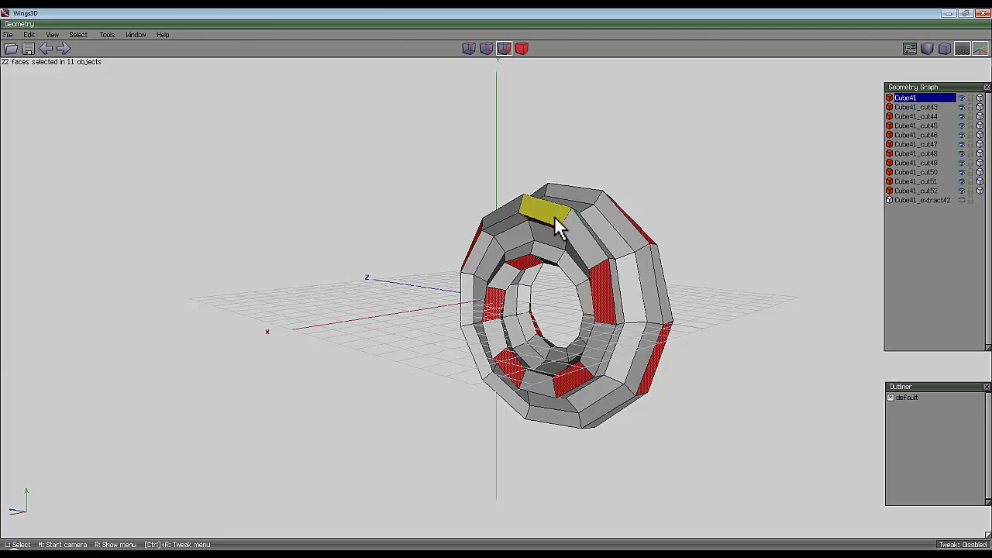
{"action": "middle_click", "coordinate": [726, 304]}
{"action": "left_click", "coordinate": [649, 299]}
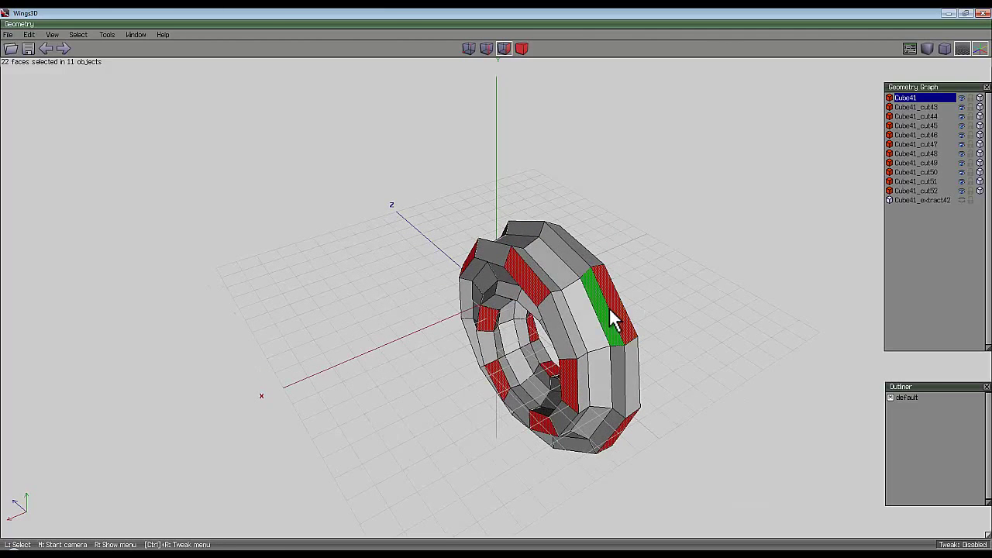
{"action": "middle_click", "coordinate": [702, 275]}
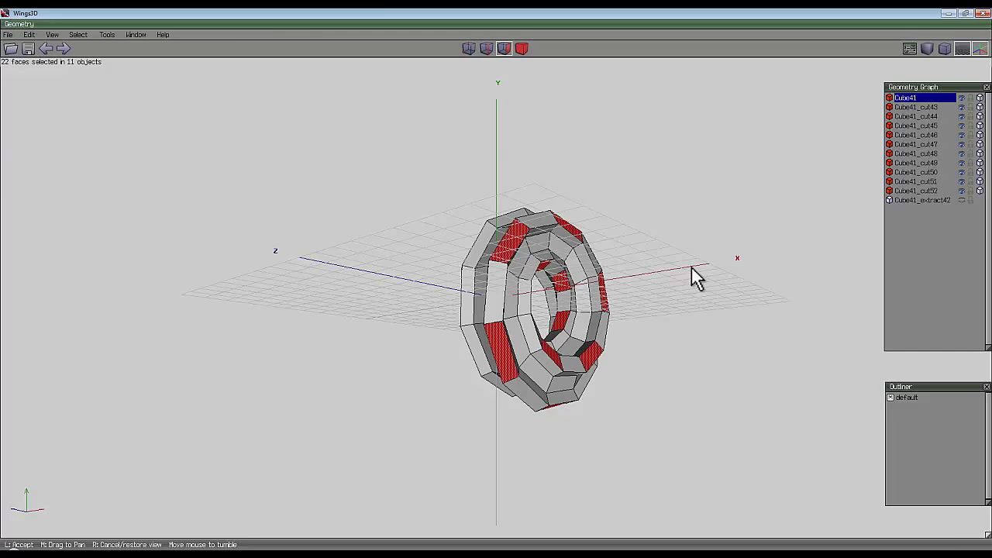
{"action": "left_click", "coordinate": [693, 277]}
{"action": "middle_click", "coordinate": [560, 267]}
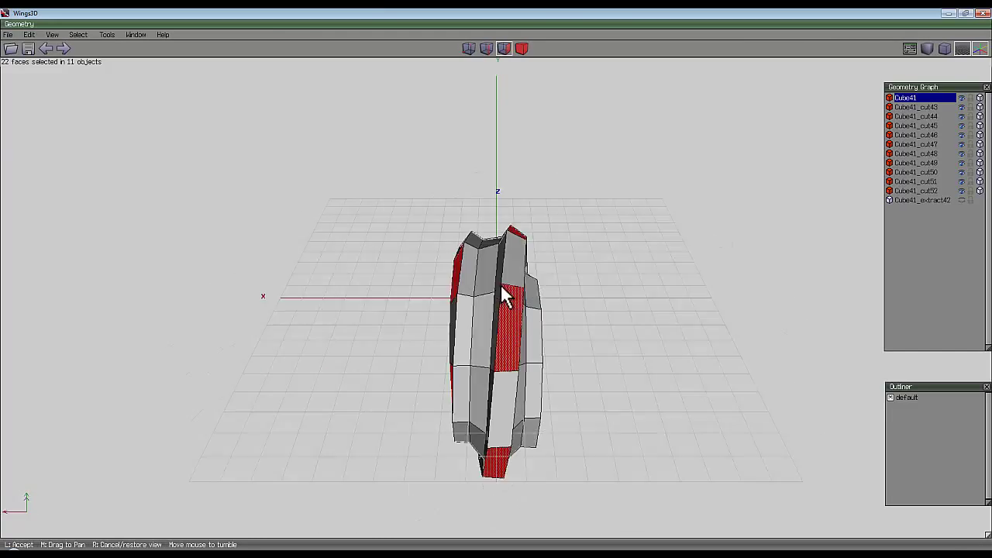
{"action": "left_click", "coordinate": [625, 182]}
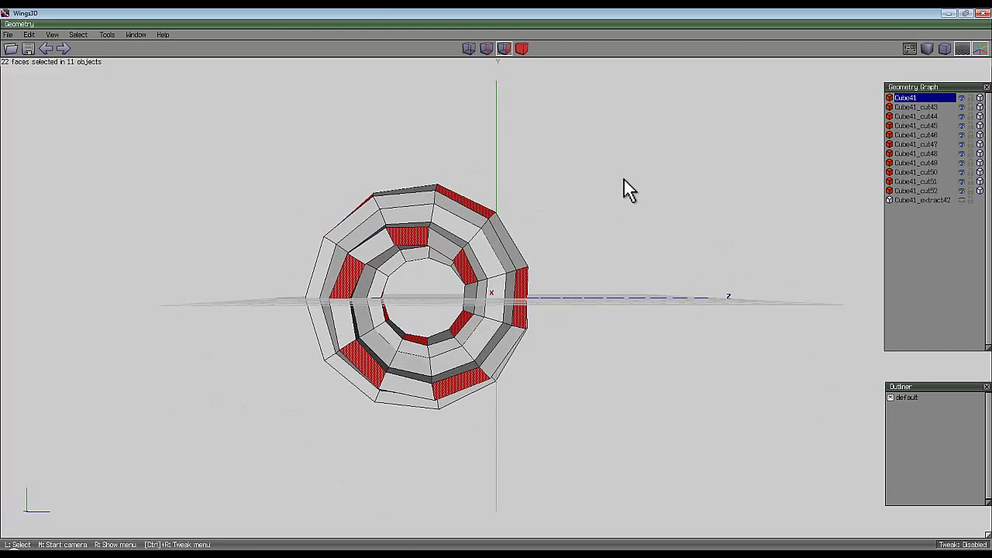
Convert the chosen faces to vertices and dissolve them, opening alternating gaps in the pieces.
{"action": "left_click", "coordinate": [470, 48]}
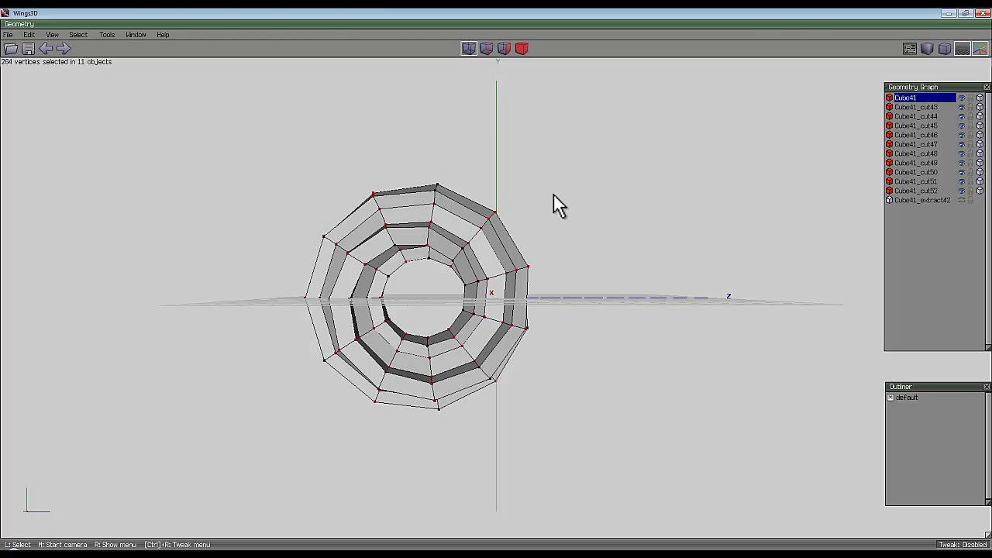
{"action": "key", "text": "BackSpace"}
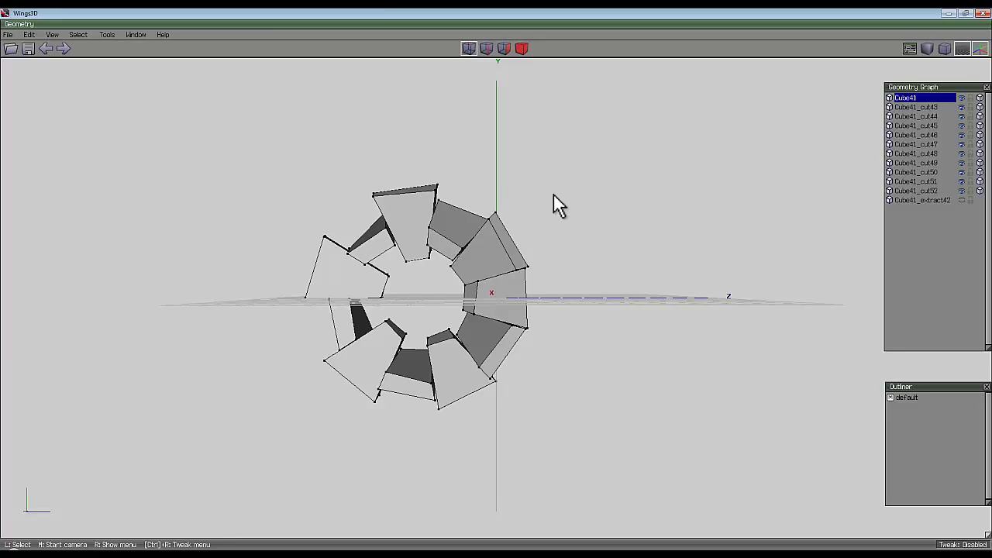
{"action": "middle_click", "coordinate": [598, 187]}
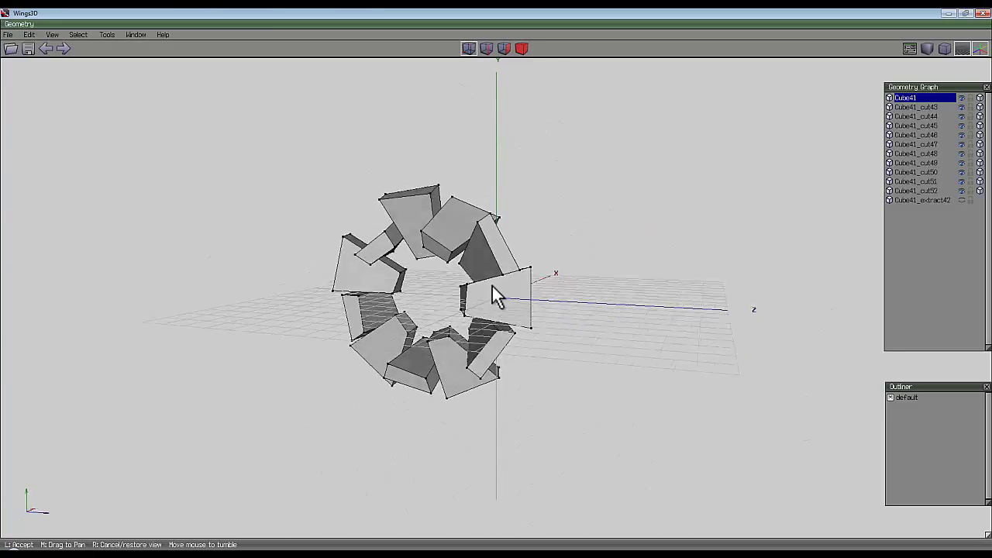
{"action": "left_click", "coordinate": [493, 284]}
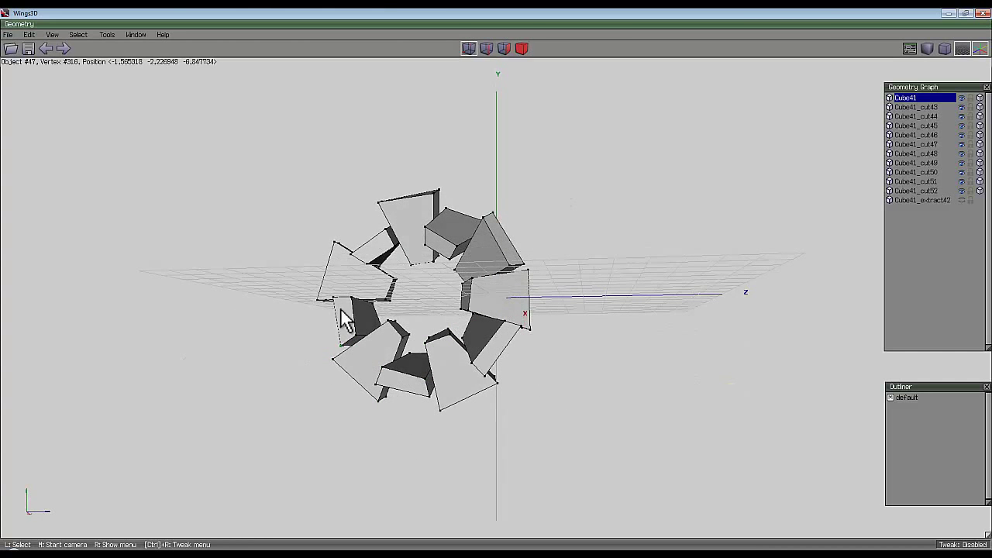
{"action": "middle_click", "coordinate": [614, 231]}
{"action": "left_click", "coordinate": [494, 283]}
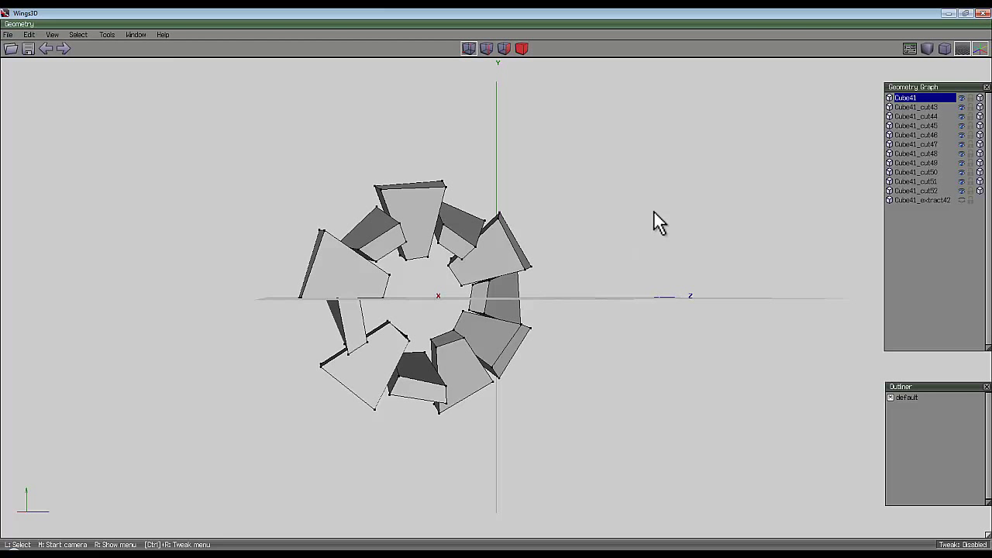
Unhide Cube41_extract42, select all 12 objects and weld them into one object.
{"action": "left_click", "coordinate": [962, 200]}
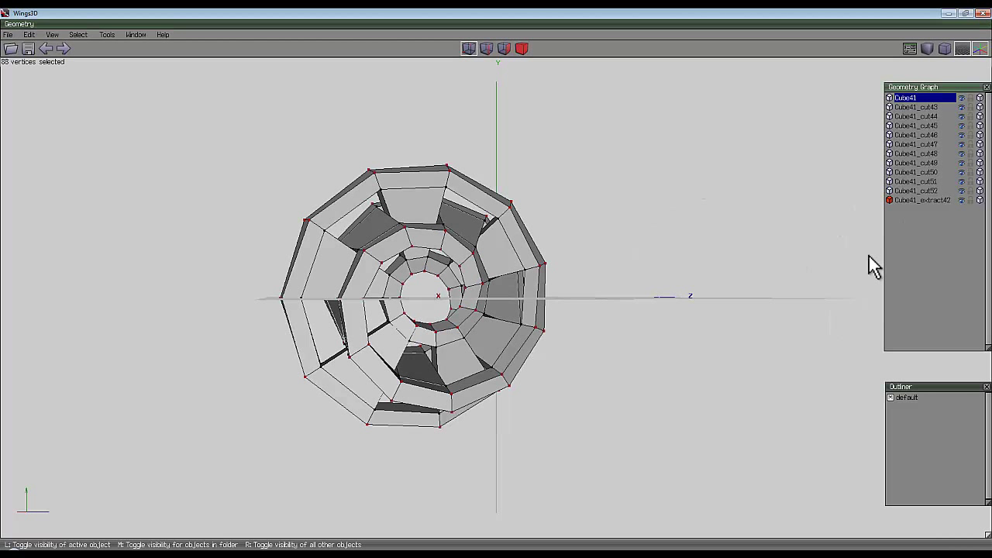
{"action": "left_click", "coordinate": [522, 48]}
{"action": "left_click_drag", "start_coordinate": [191, 88], "coordinate": [674, 495]}
{"action": "middle_click_drag", "start_coordinate": [500, 294], "coordinate": [496, 290]}
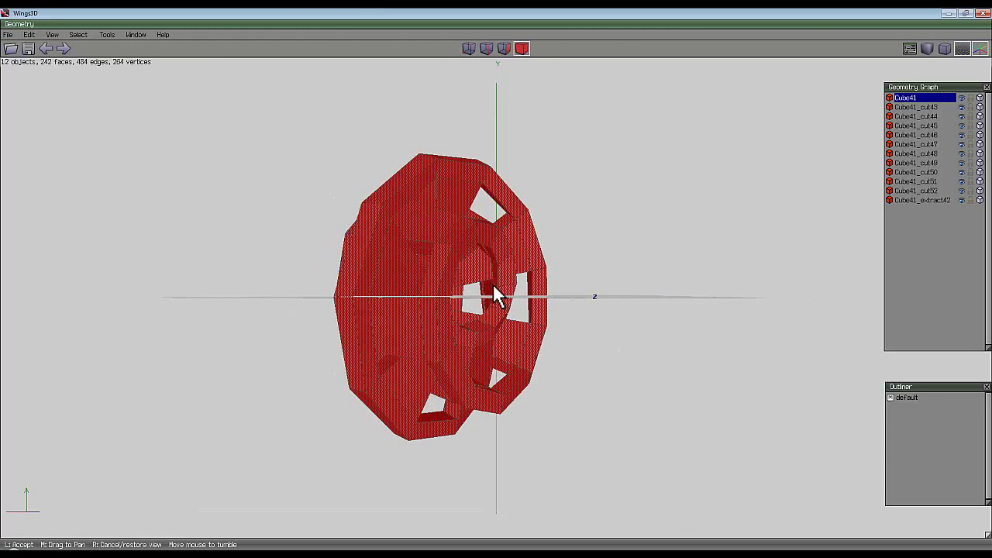
{"action": "right_click", "coordinate": [552, 159]}
{"action": "left_click", "coordinate": [578, 321]}
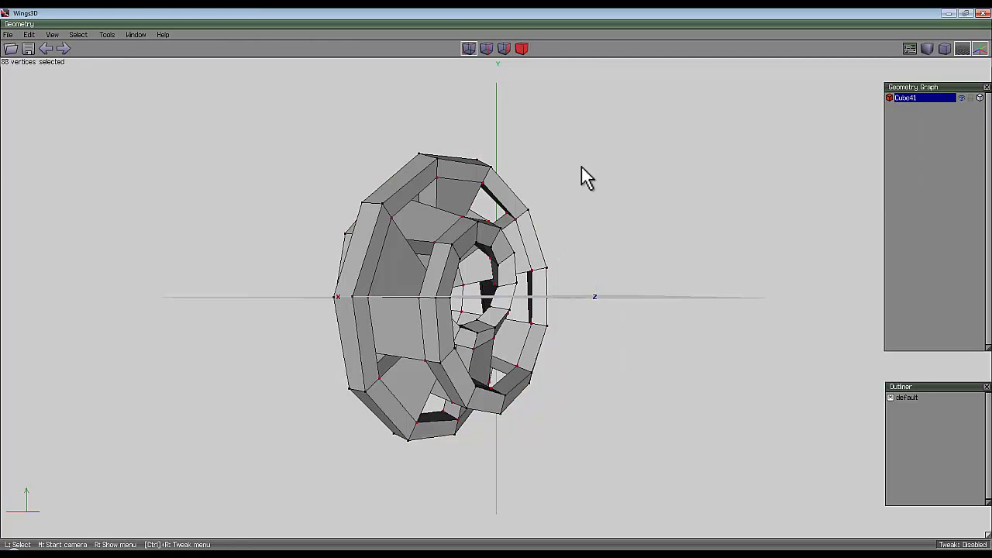
Apply Doo Sabin subdivision twice to the welded ring.
{"action": "left_click", "coordinate": [522, 48]}
{"action": "right_click", "coordinate": [602, 164]}
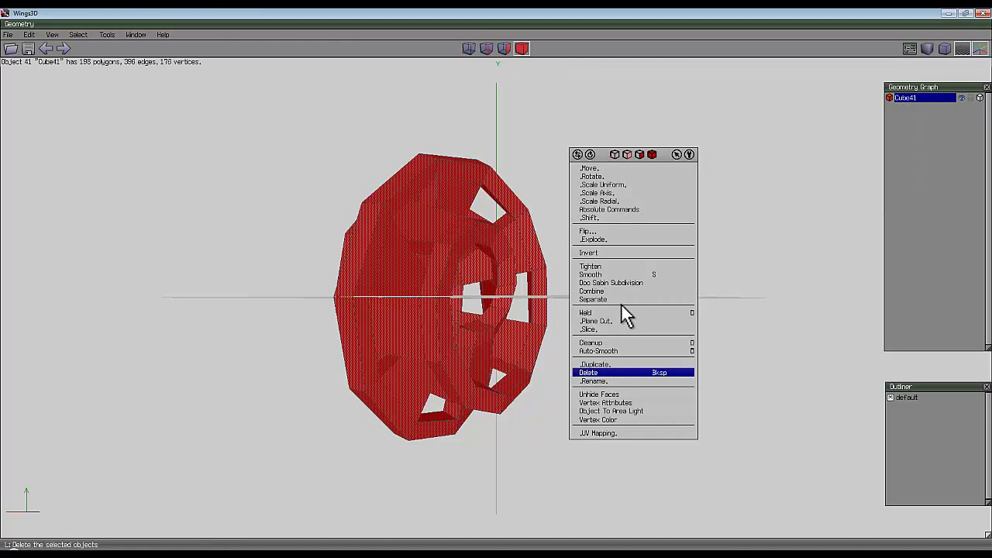
{"action": "left_click", "coordinate": [626, 282]}
{"action": "right_click", "coordinate": [566, 132]}
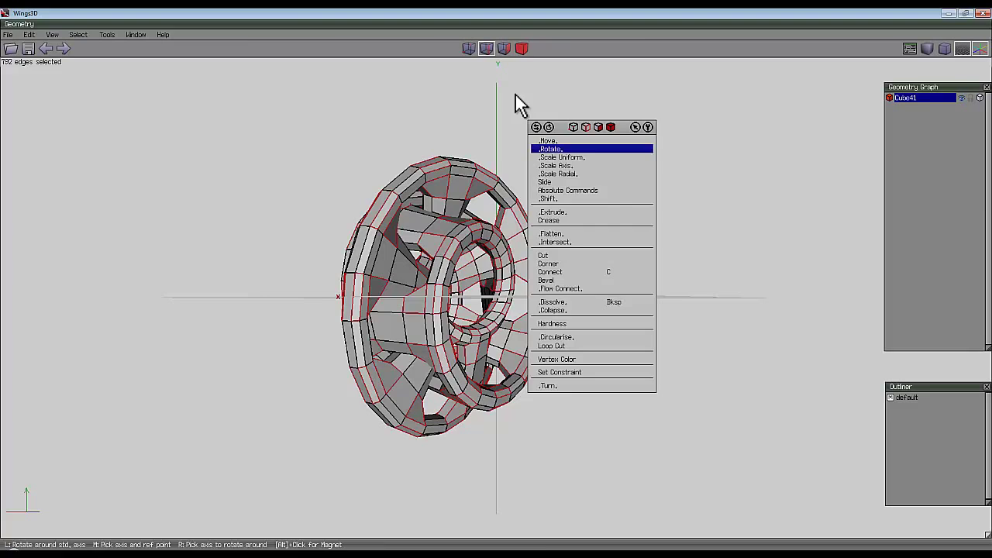
{"action": "left_click", "coordinate": [521, 48]}
{"action": "right_click", "coordinate": [593, 140]}
{"action": "left_click", "coordinate": [597, 263]}
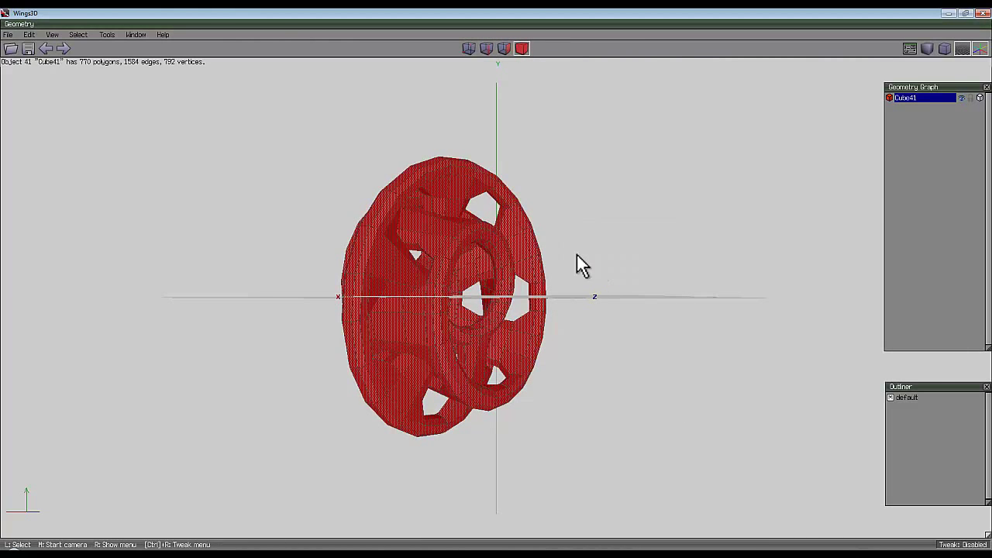
Orbit around the smoothed 12672-polygon ring to inspect its oval openings.
{"action": "middle_click", "coordinate": [582, 248]}
{"action": "left_click", "coordinate": [586, 241]}
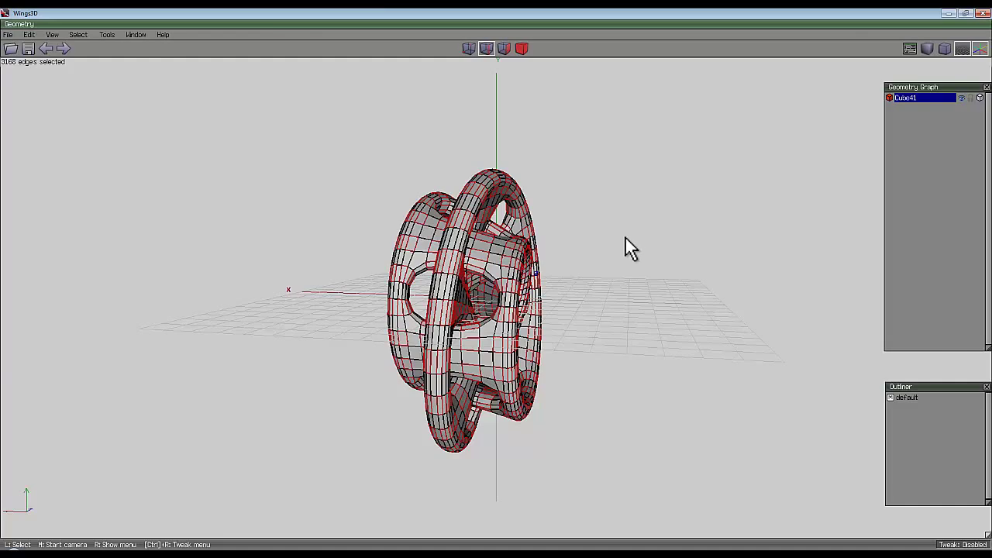
{"action": "left_click", "coordinate": [521, 49]}
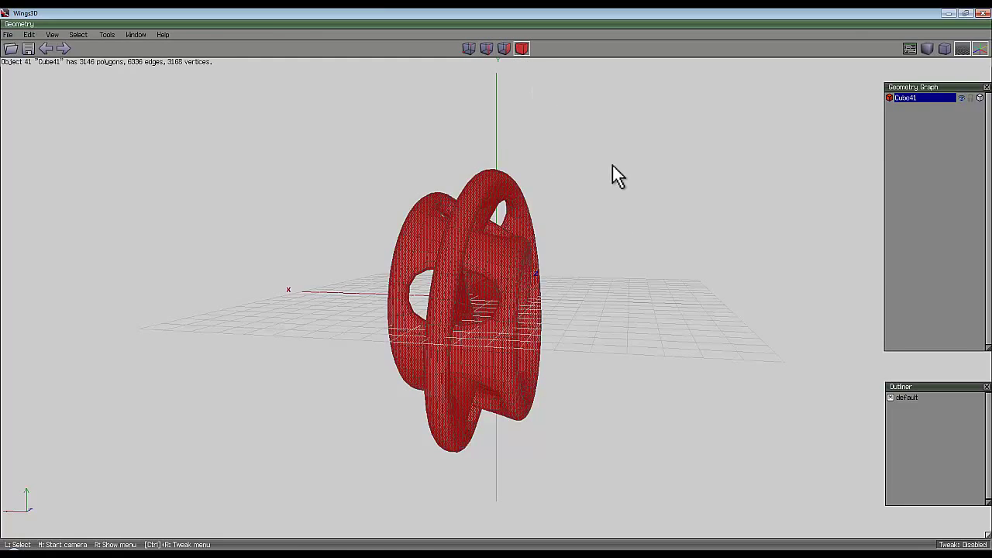
{"action": "middle_click", "coordinate": [638, 201]}
{"action": "left_click", "coordinate": [663, 134]}
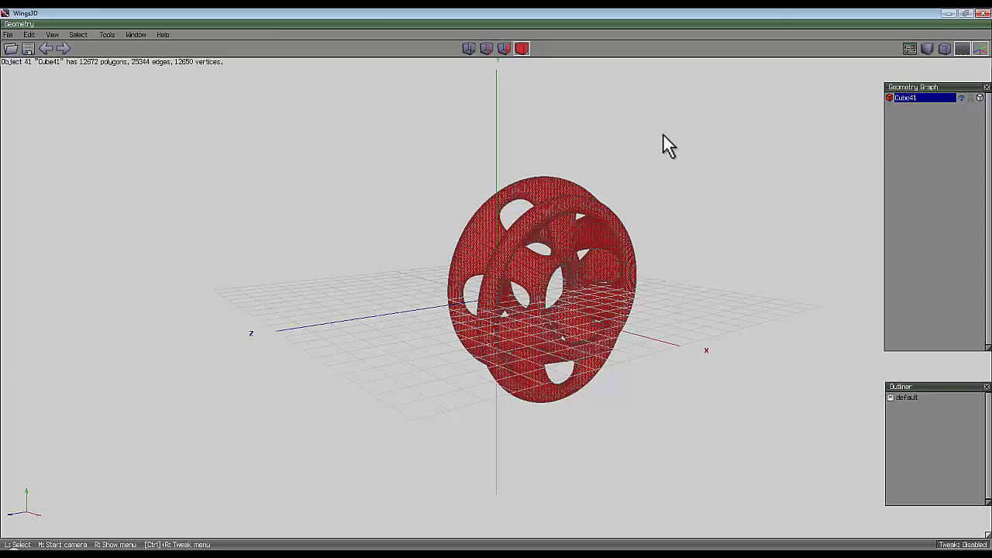
{"action": "left_click", "coordinate": [927, 48]}
{"action": "left_click", "coordinate": [660, 158]}
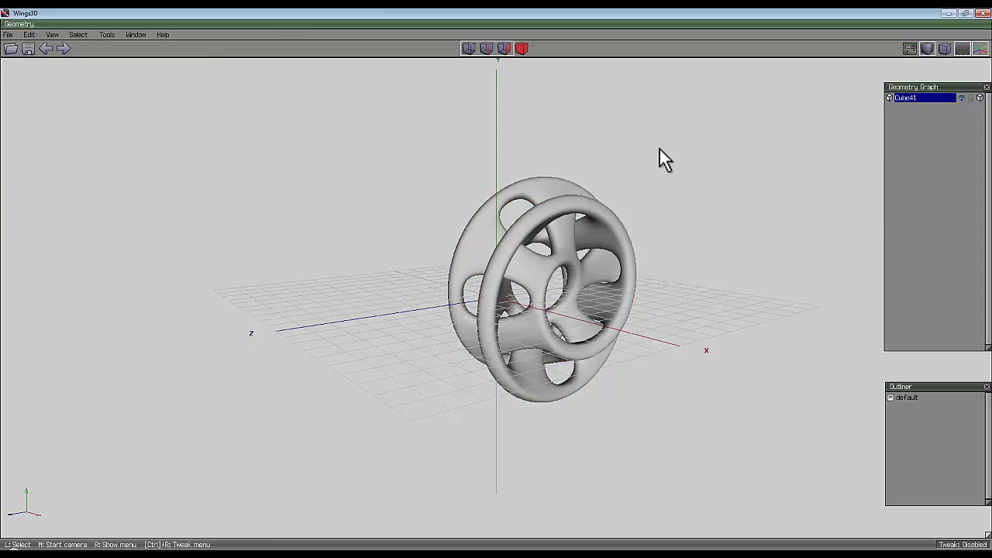
{"action": "middle_click", "coordinate": [659, 157]}
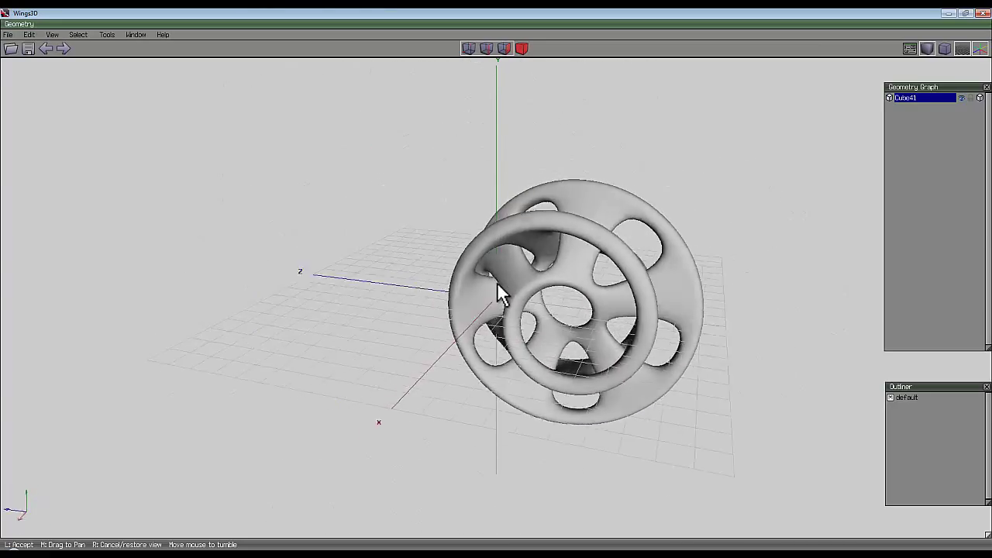
{"action": "left_click", "coordinate": [495, 285]}
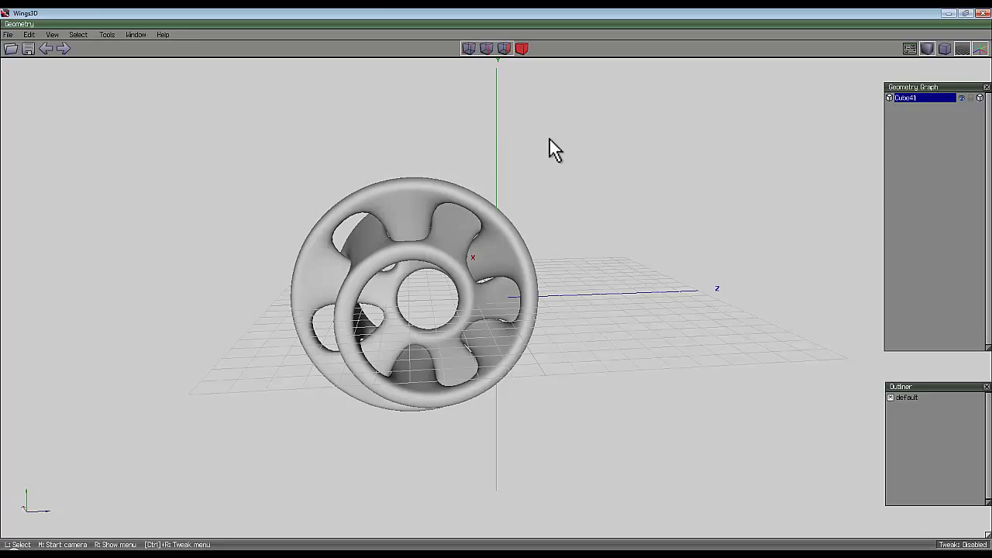
{"action": "middle_click", "coordinate": [496, 284]}
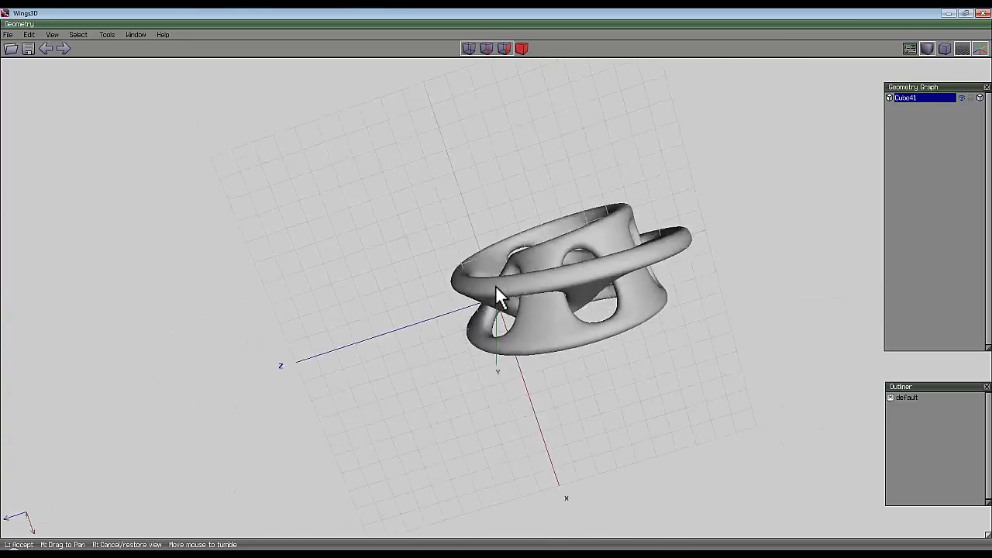
{"action": "left_click", "coordinate": [496, 284]}
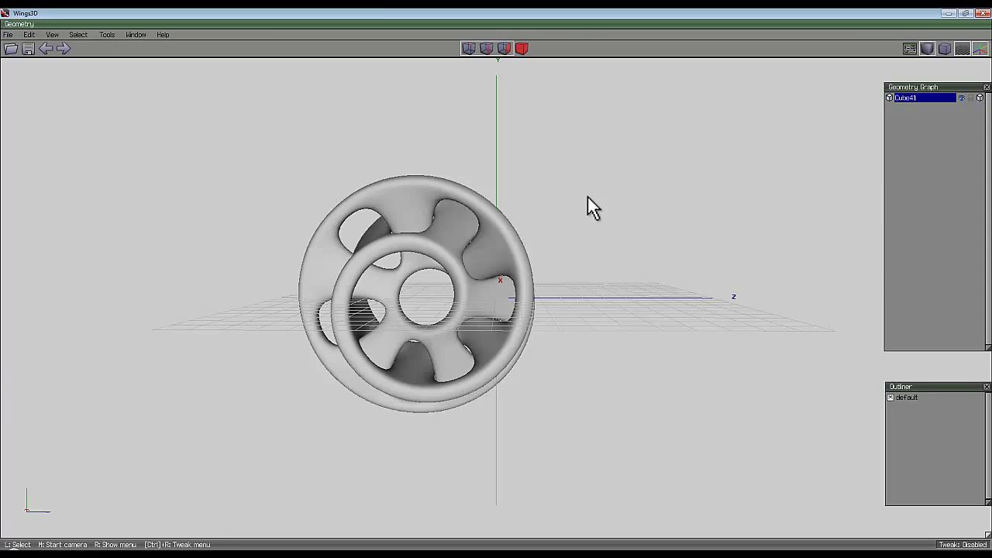
{"action": "middle_click", "coordinate": [587, 197]}
{"action": "left_click", "coordinate": [496, 287]}
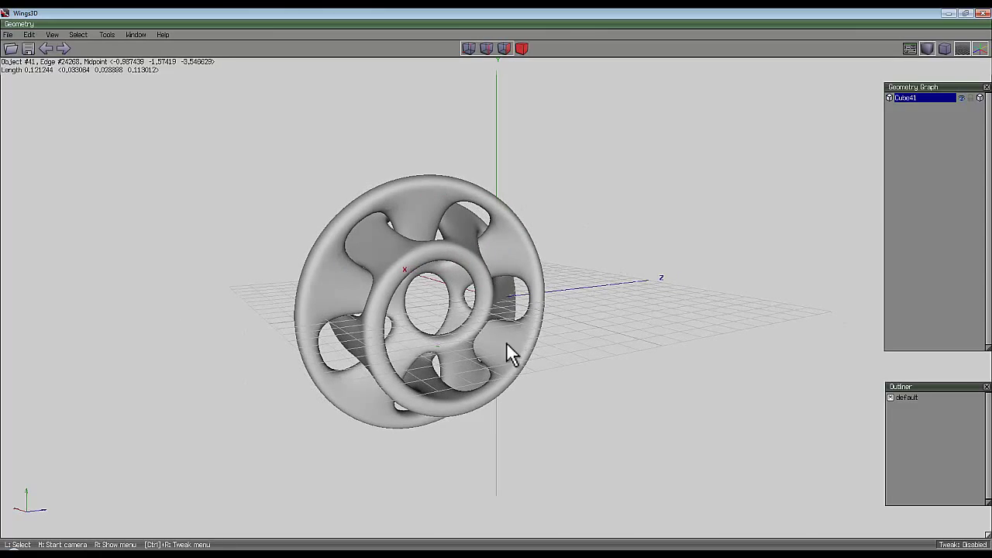
{"action": "middle_click", "coordinate": [602, 256]}
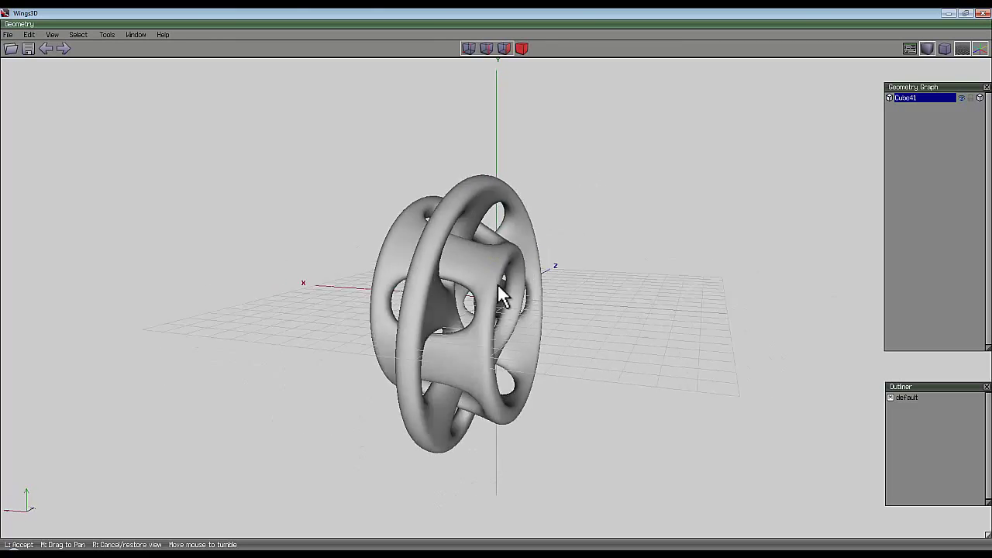
{"action": "left_click", "coordinate": [609, 258]}
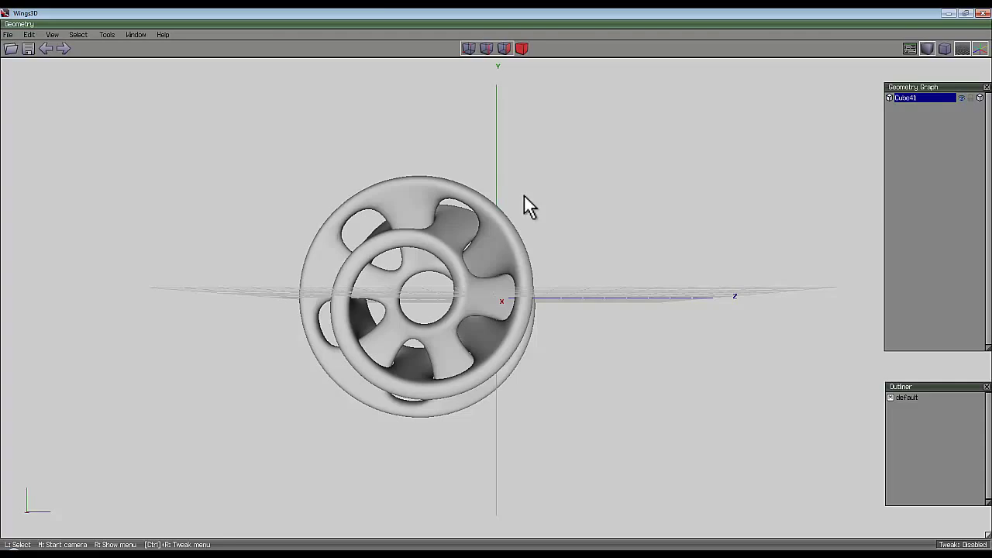
{"action": "middle_click", "coordinate": [584, 210]}
{"action": "left_click", "coordinate": [555, 330]}
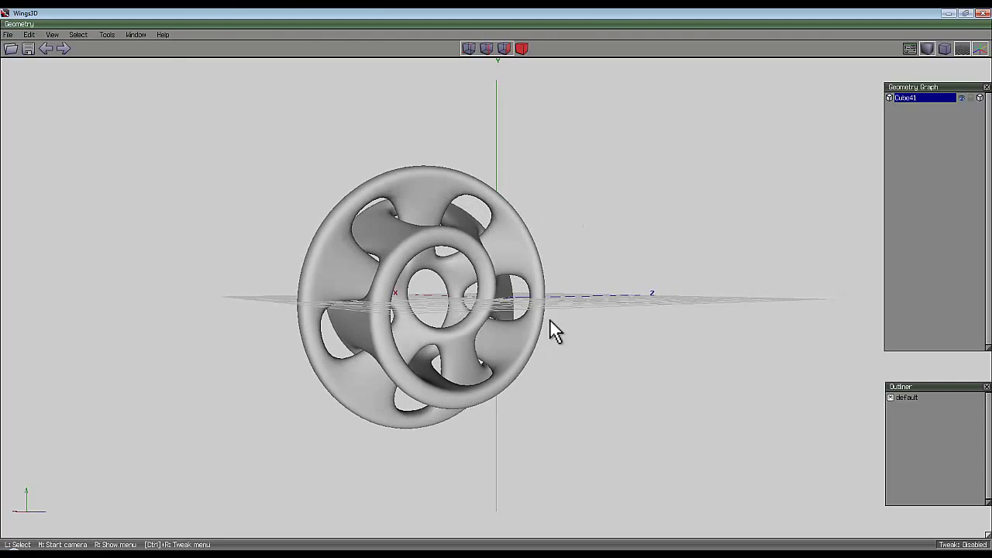
{"action": "middle_click", "coordinate": [630, 188]}
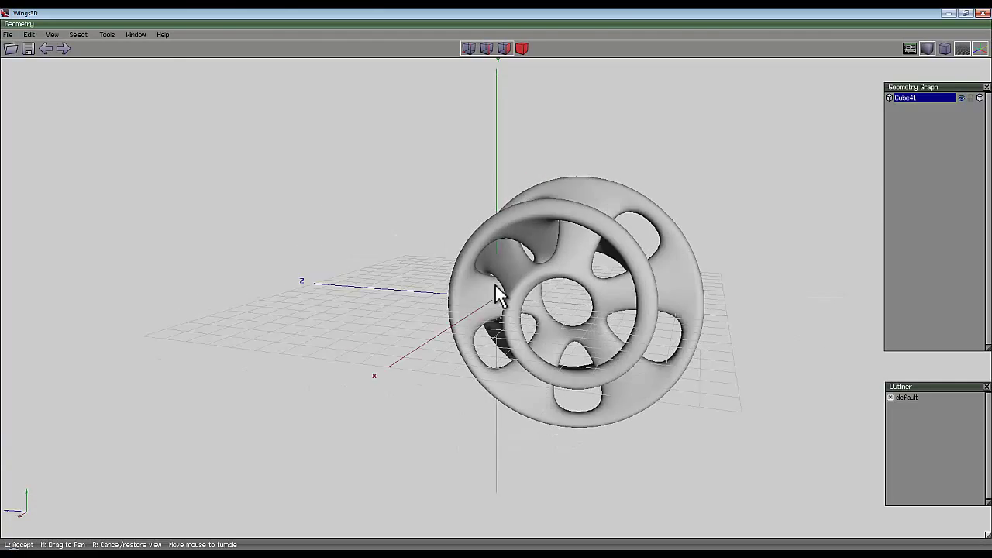
{"action": "left_click", "coordinate": [496, 285]}
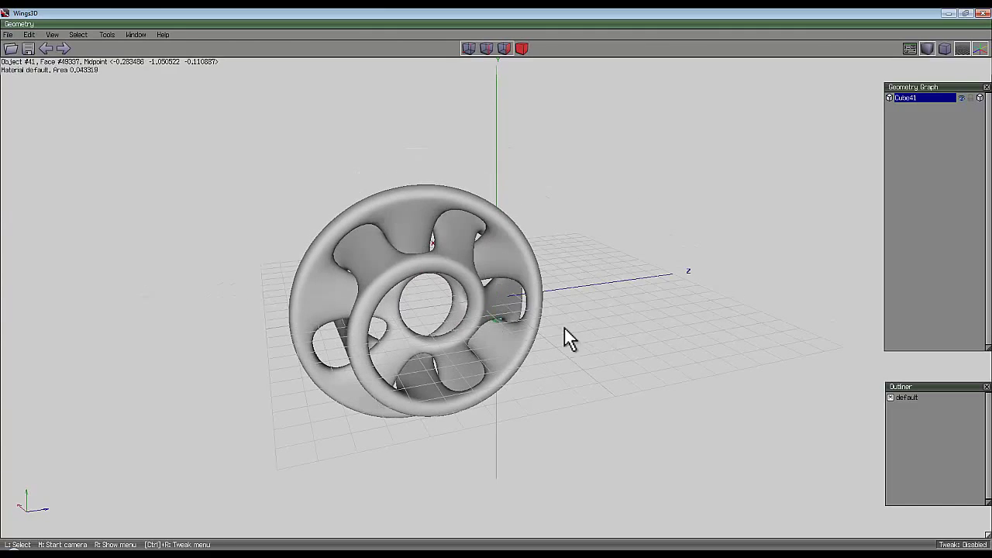
{"action": "middle_click", "coordinate": [628, 277]}
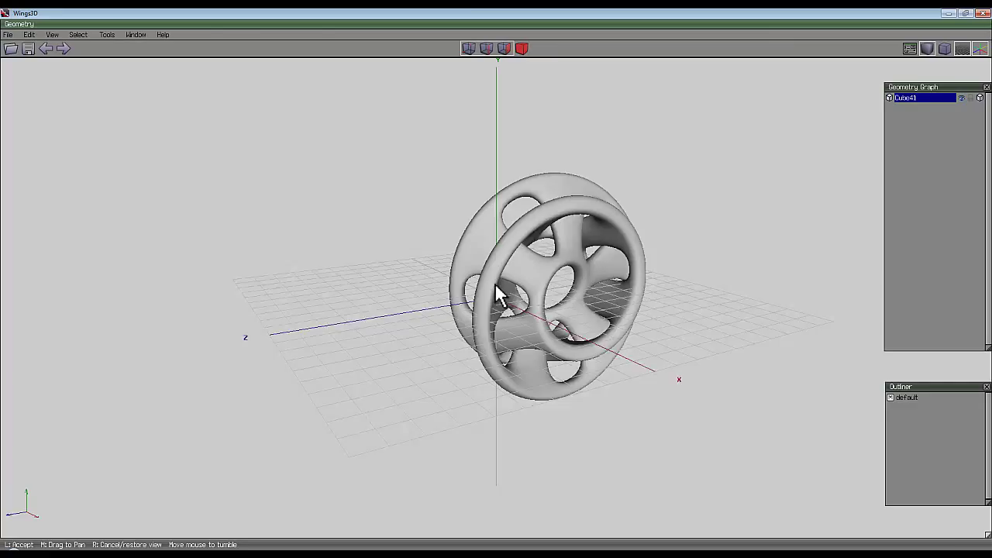
{"action": "left_click", "coordinate": [498, 293]}
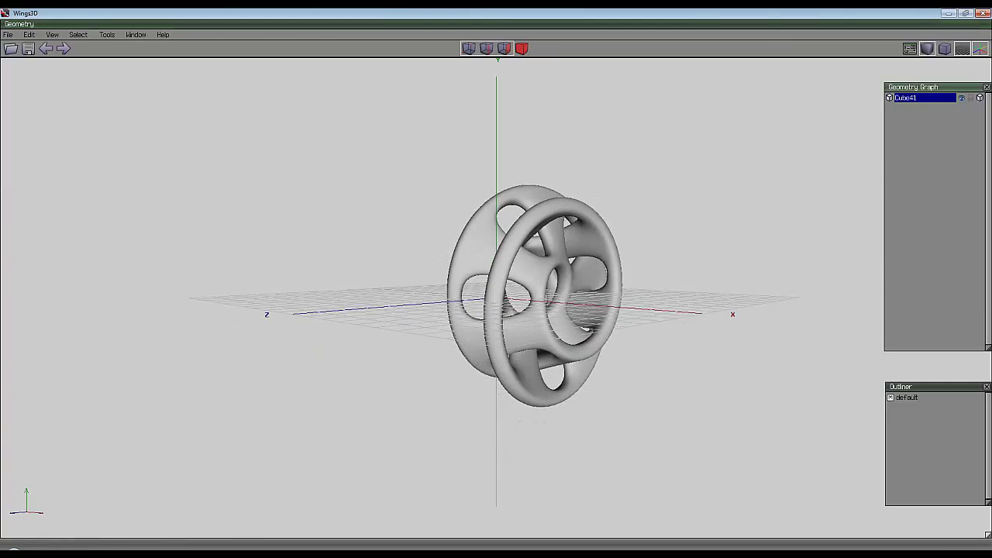